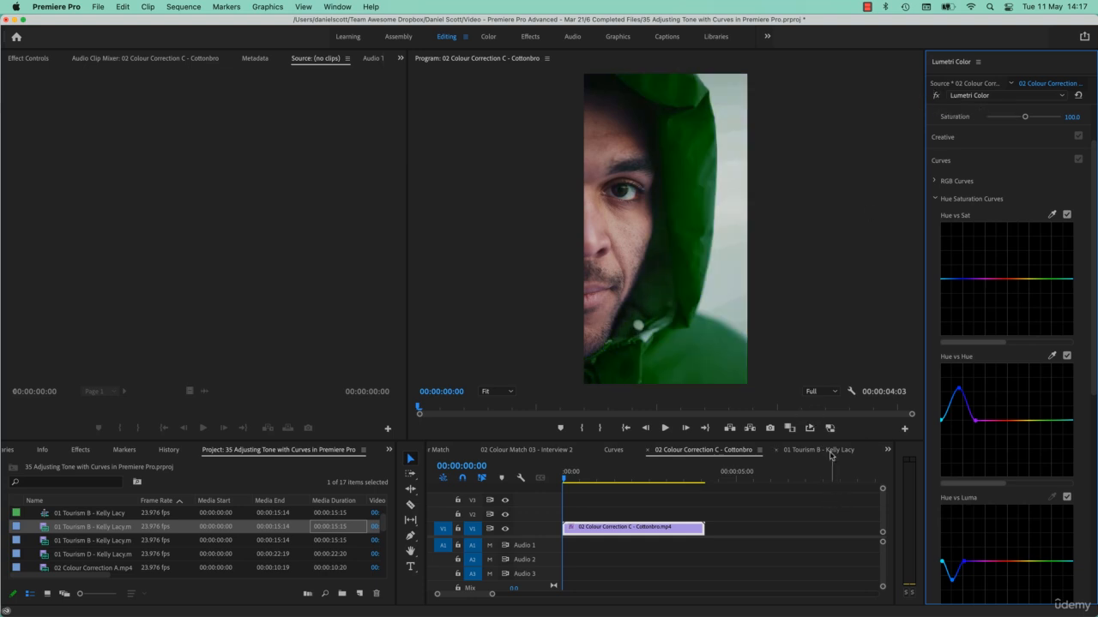
Compare the 01 Tourism B - Kelly Lacy sequence with and without its Lumetri Color effect.
click(830, 450)
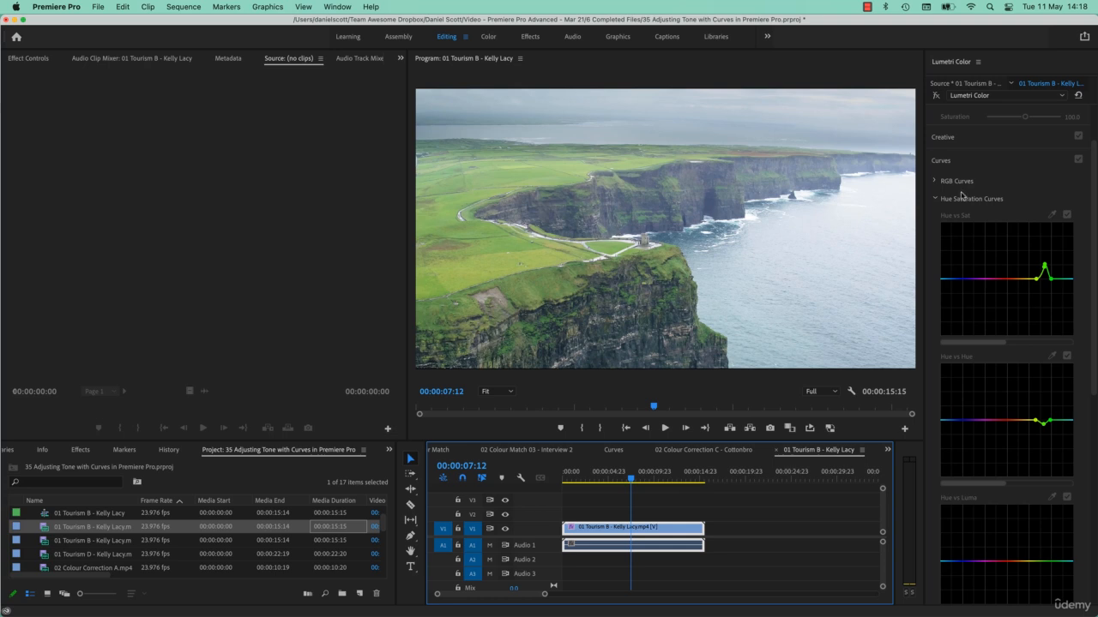
click(937, 96)
click(937, 96)
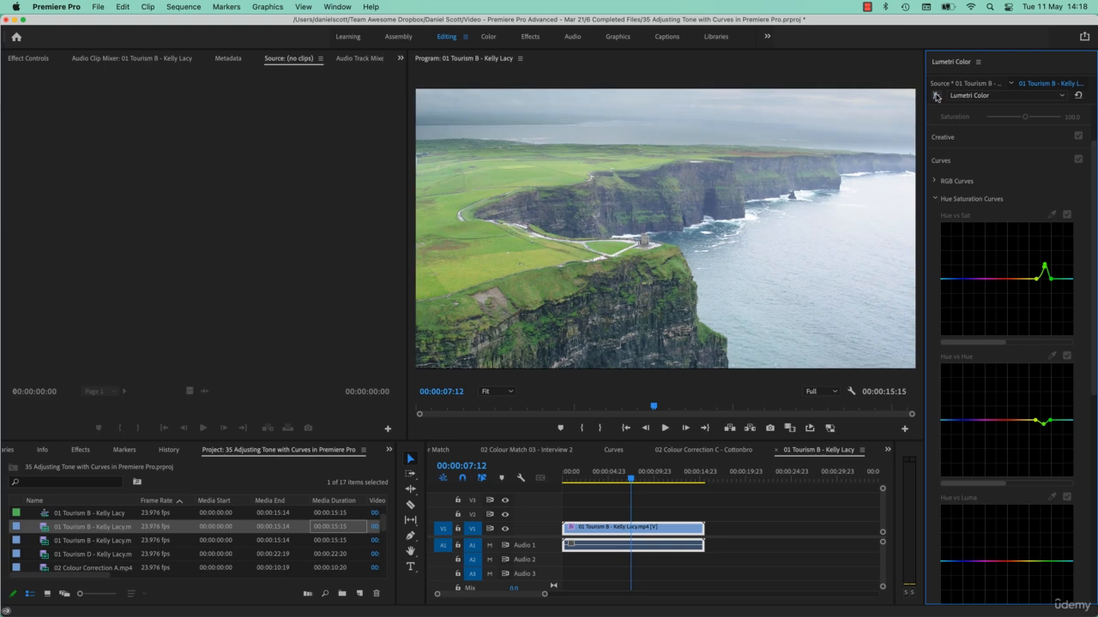
click(937, 96)
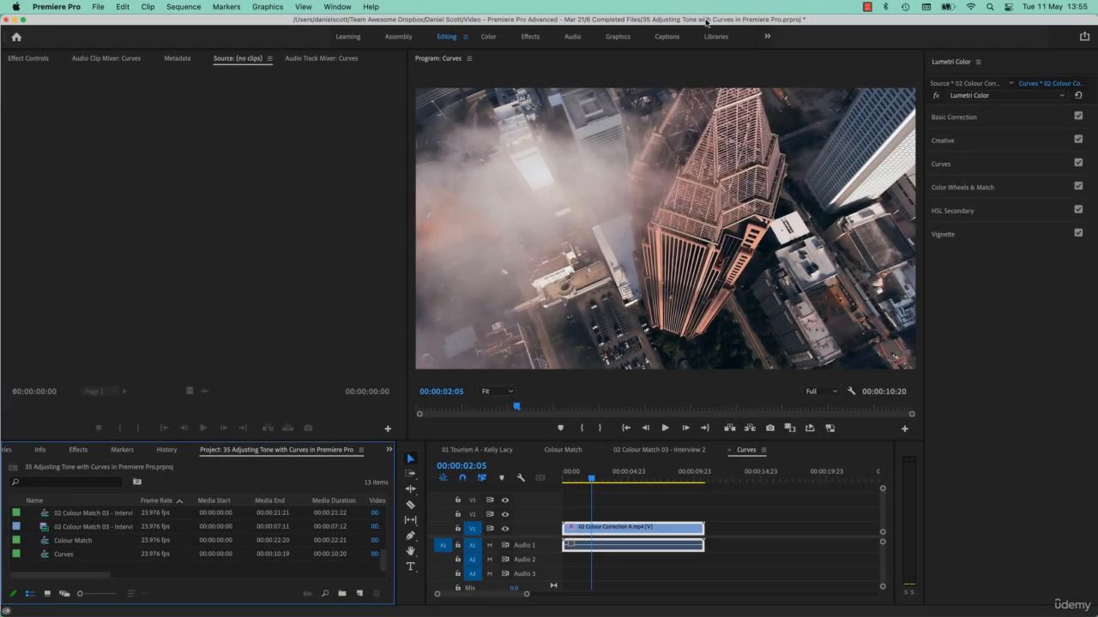
Import 02 Colour Correction C - Cottonbro.mp4 from the Color folder of the exercise files and create a new sequence from it.
key(super+i)
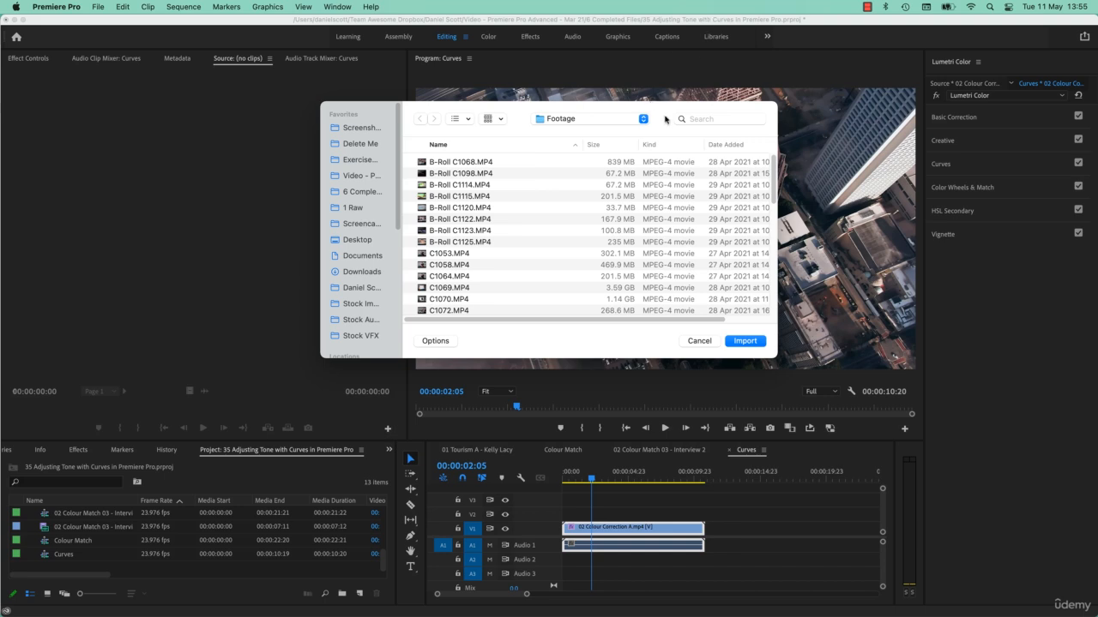
click(358, 159)
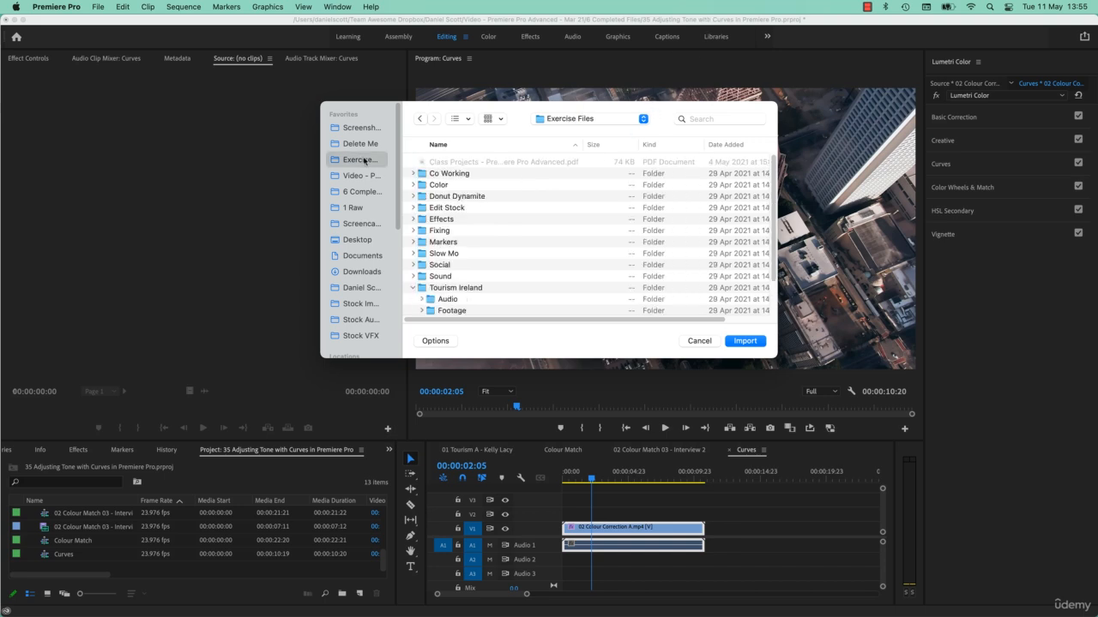
double_click(438, 186)
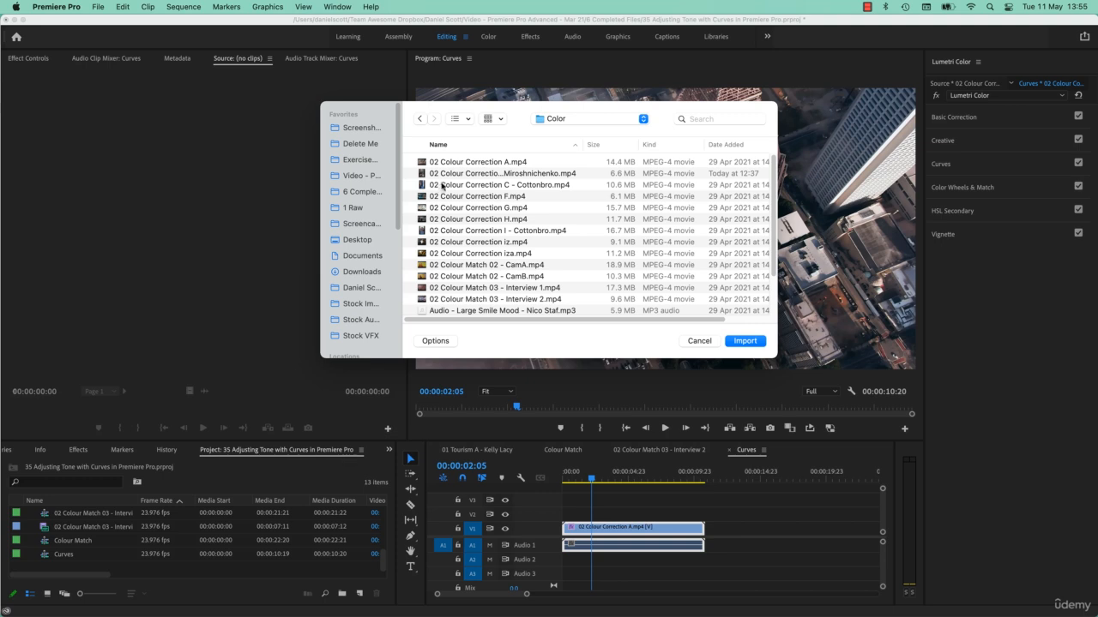
click(496, 186)
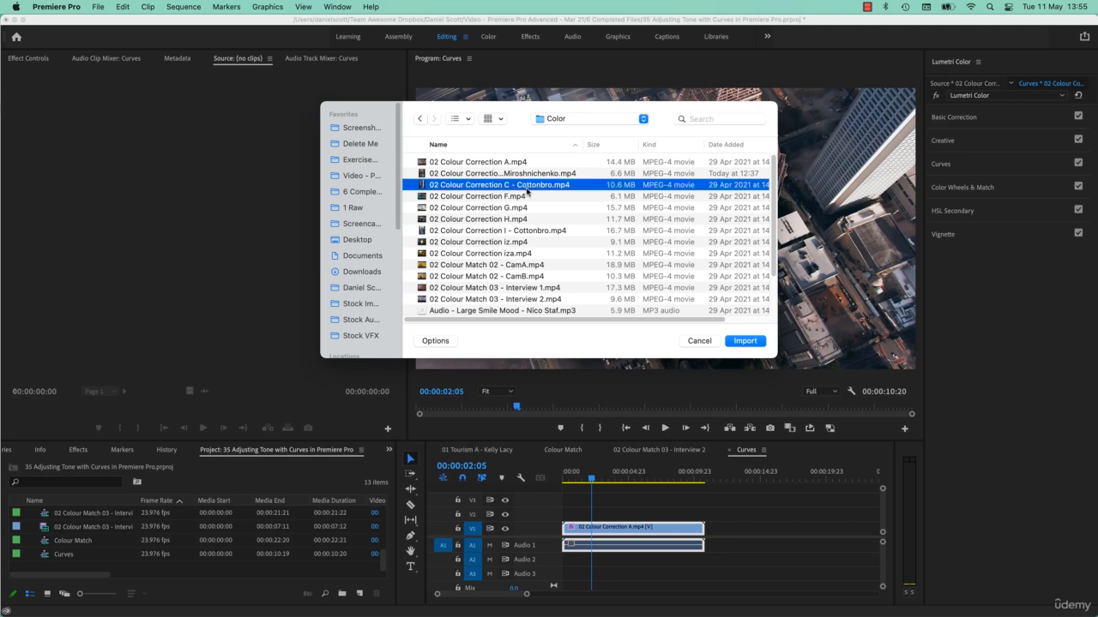
click(744, 341)
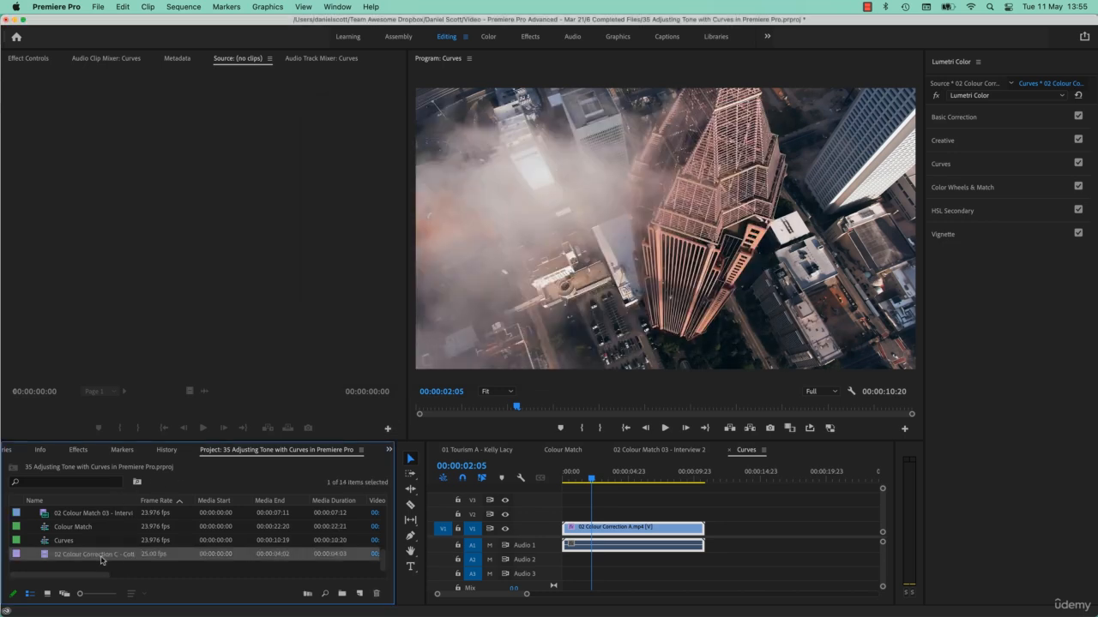
drag(90, 559, 361, 593)
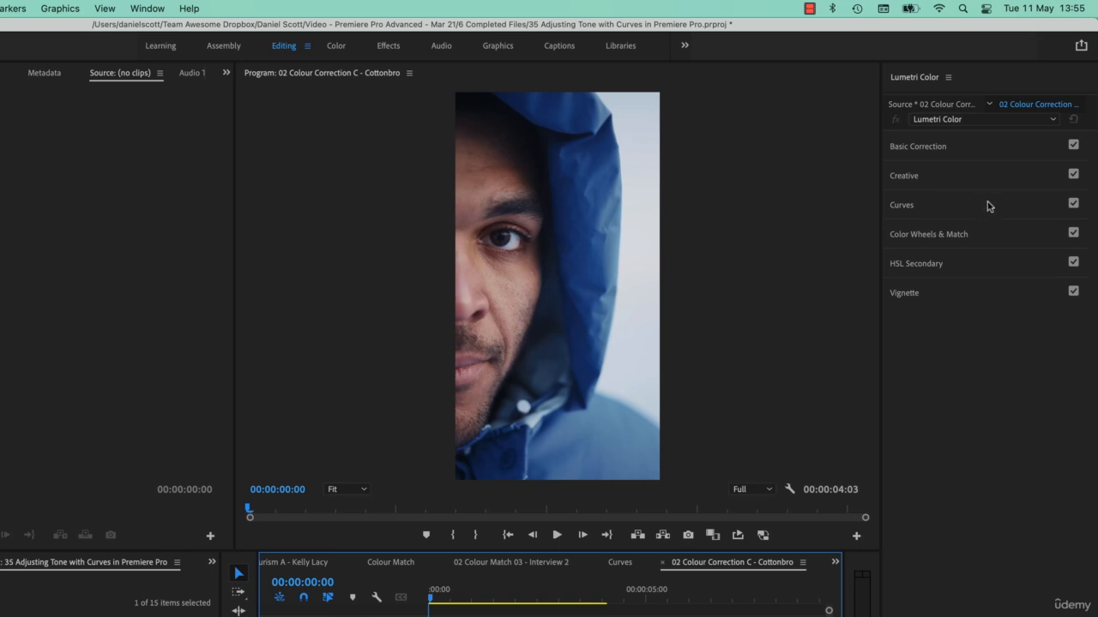
Expand the Hue Saturation Curves in the Lumetri Curves section and look over the graphs from Hue vs Sat to Sat vs Sat.
click(973, 208)
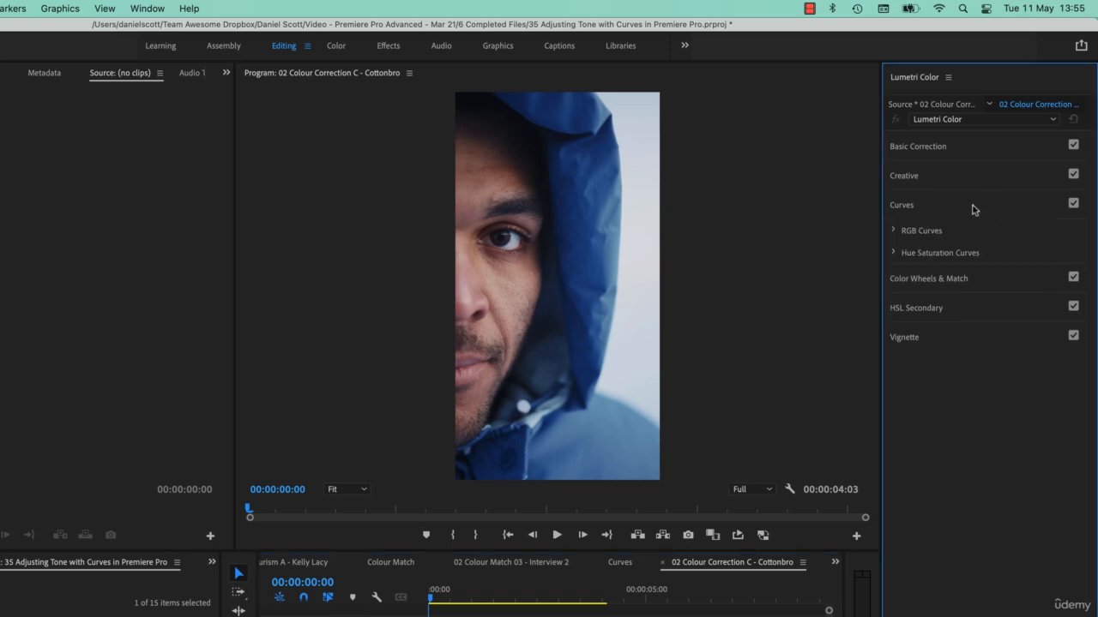
click(895, 232)
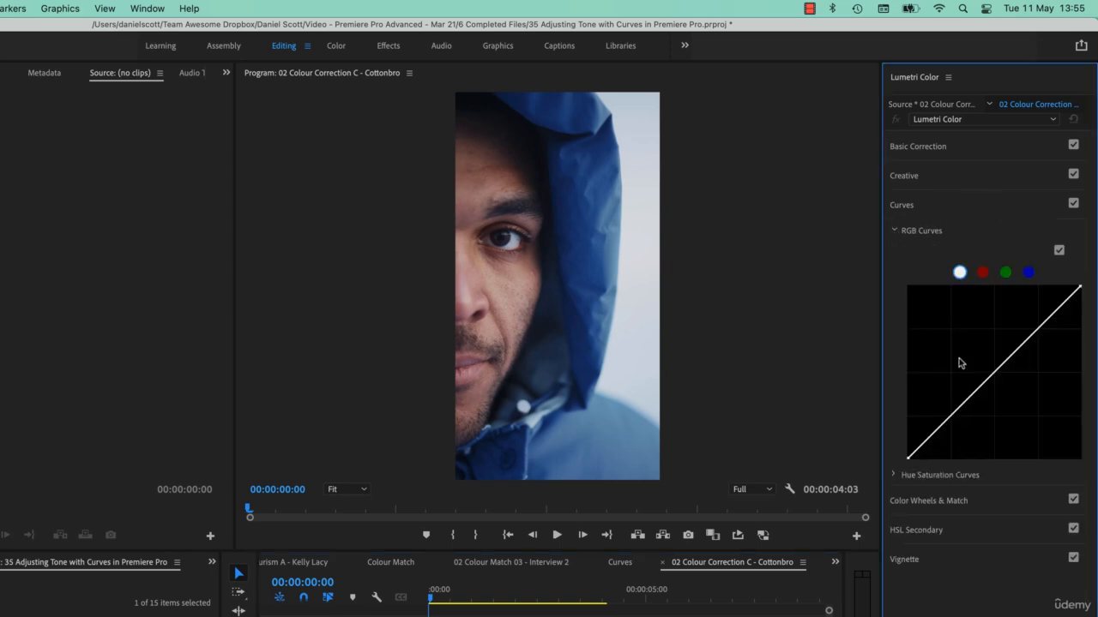
click(895, 230)
click(895, 253)
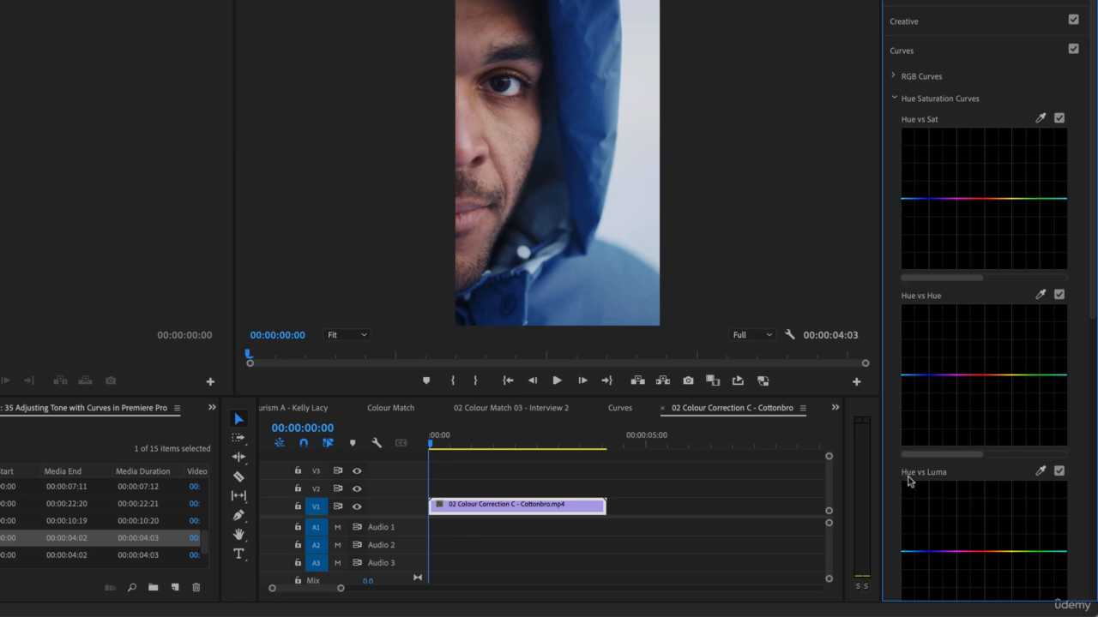
scroll(911, 482, down, 2)
scroll(918, 391, down, 5)
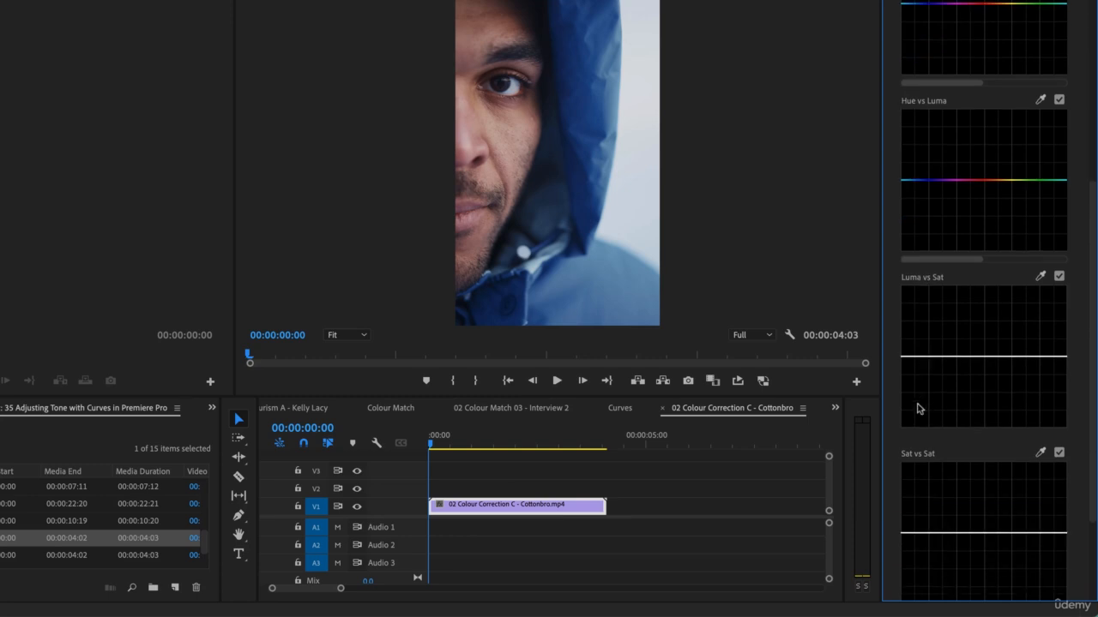
scroll(908, 463, down, 3)
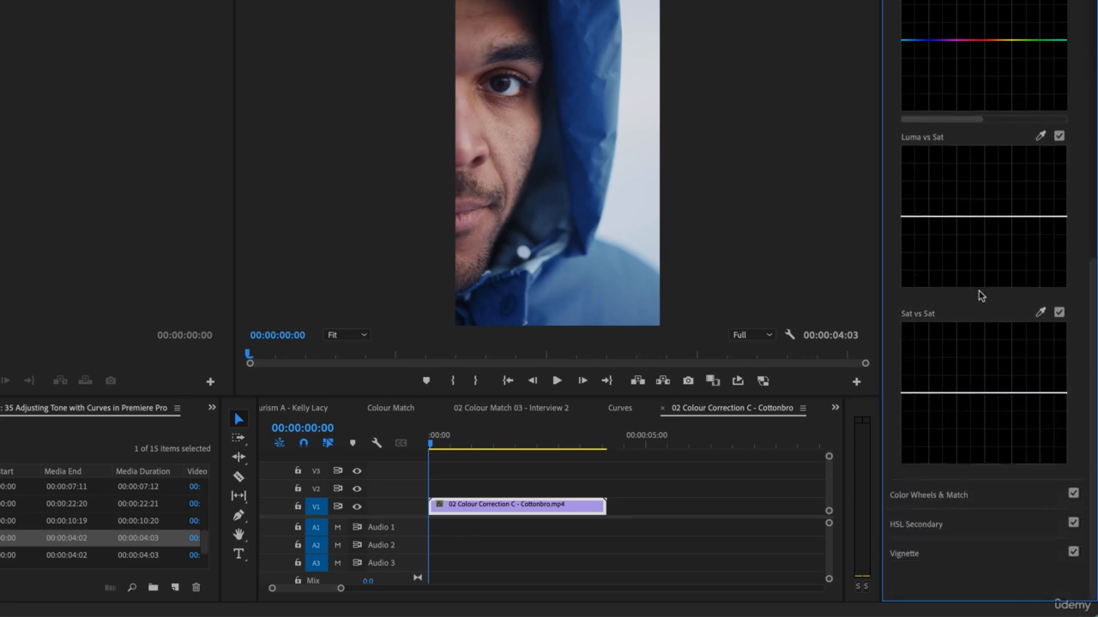
scroll(982, 309, up, 9)
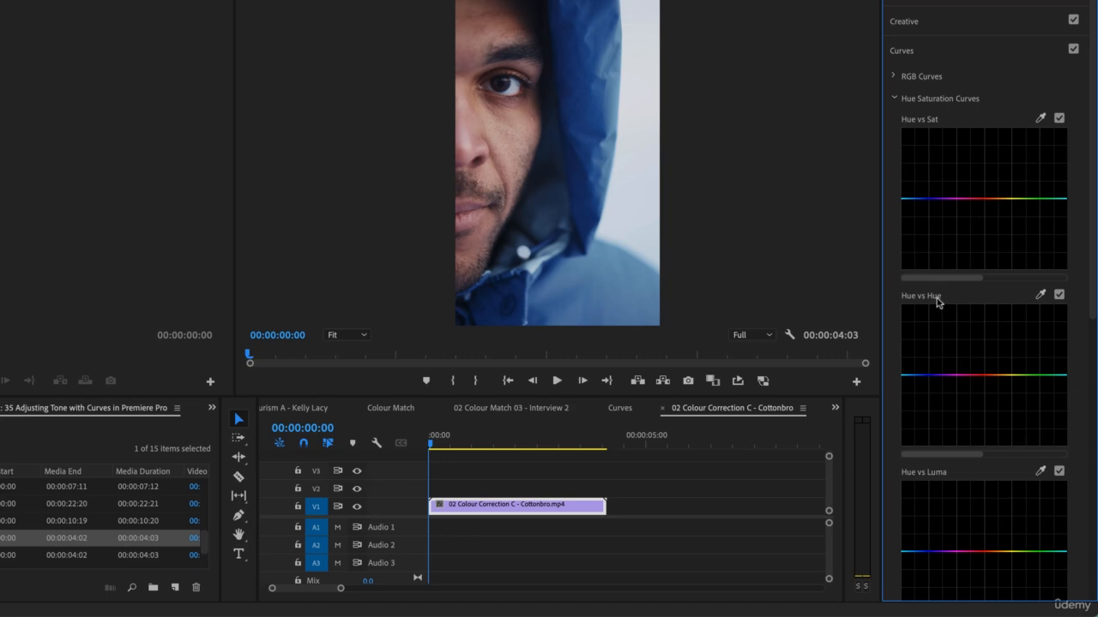
scroll(952, 319, down, 2)
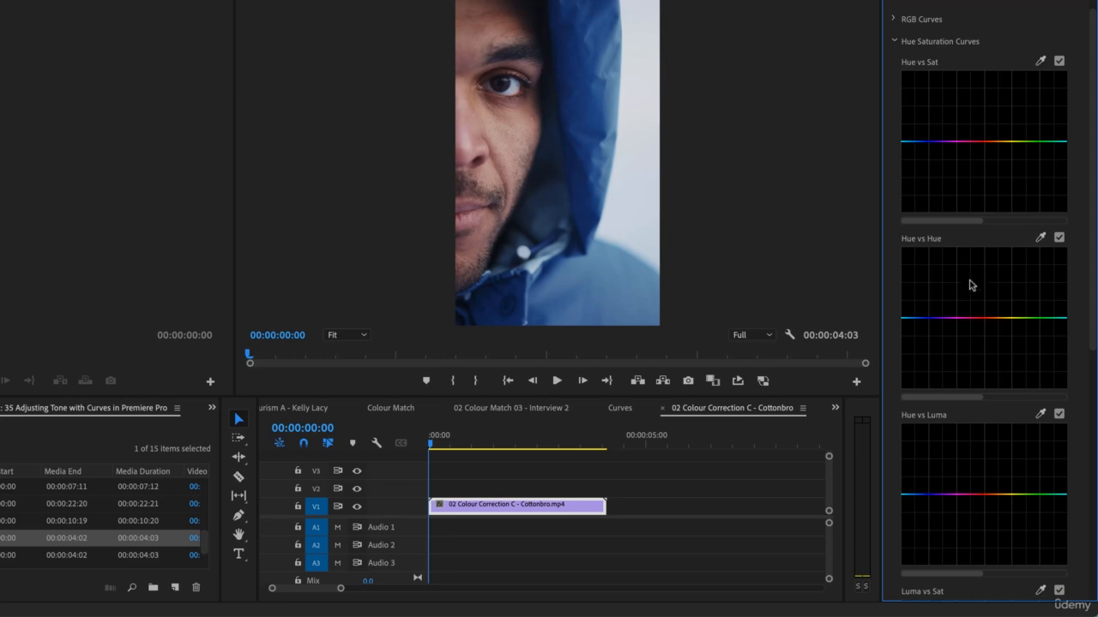
scroll(975, 296, up, 2)
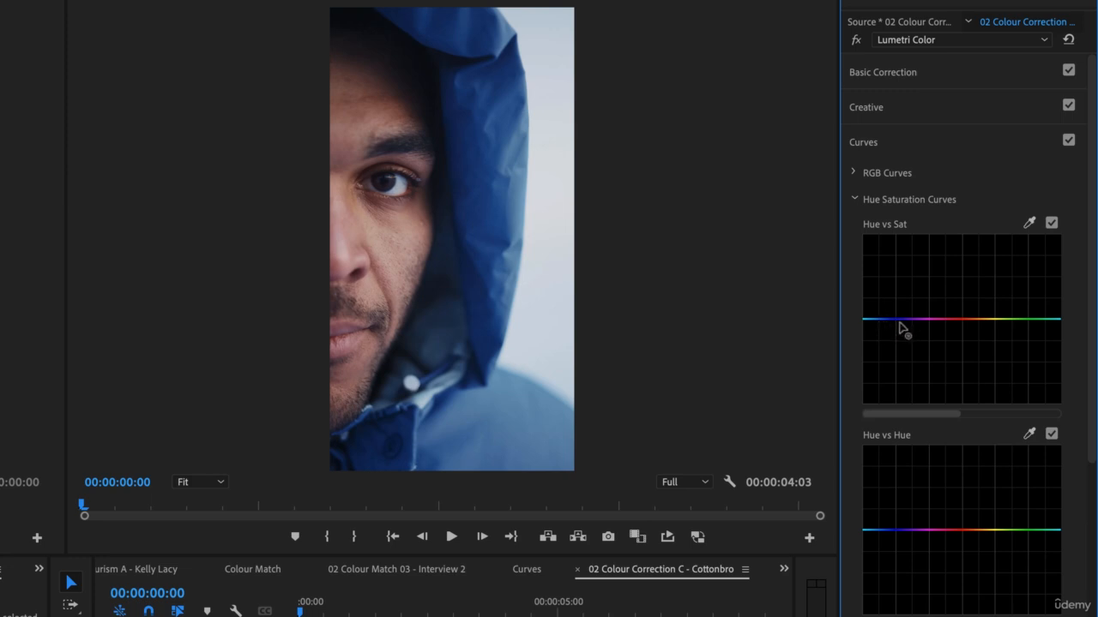
Switch the Hue vs Sat curve off and on for comparison and undo the stray points on it.
click(1051, 224)
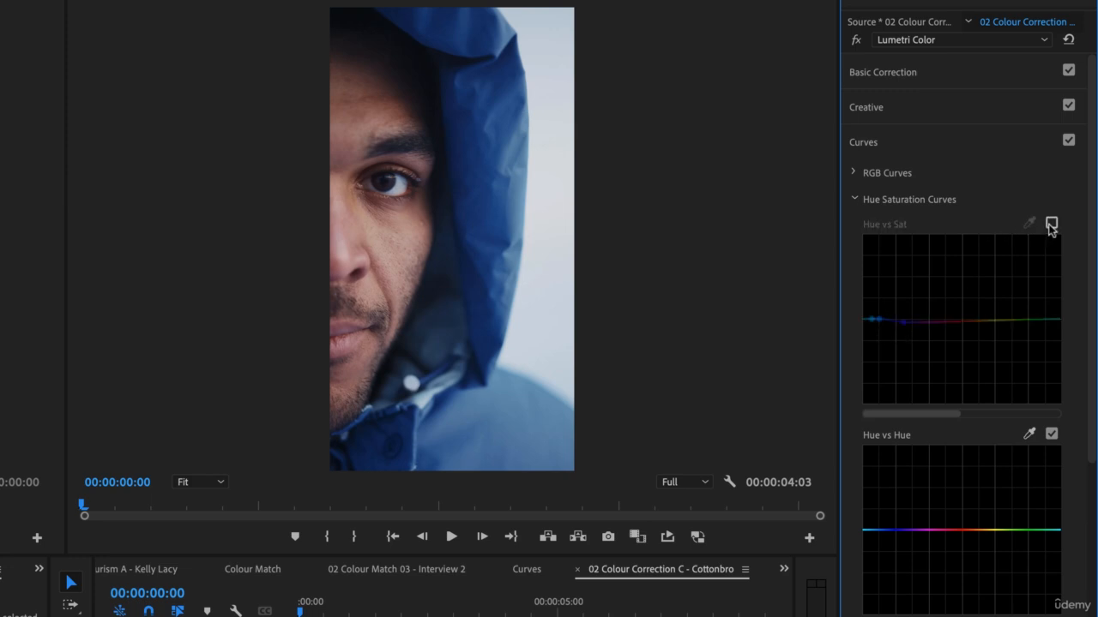
click(1051, 225)
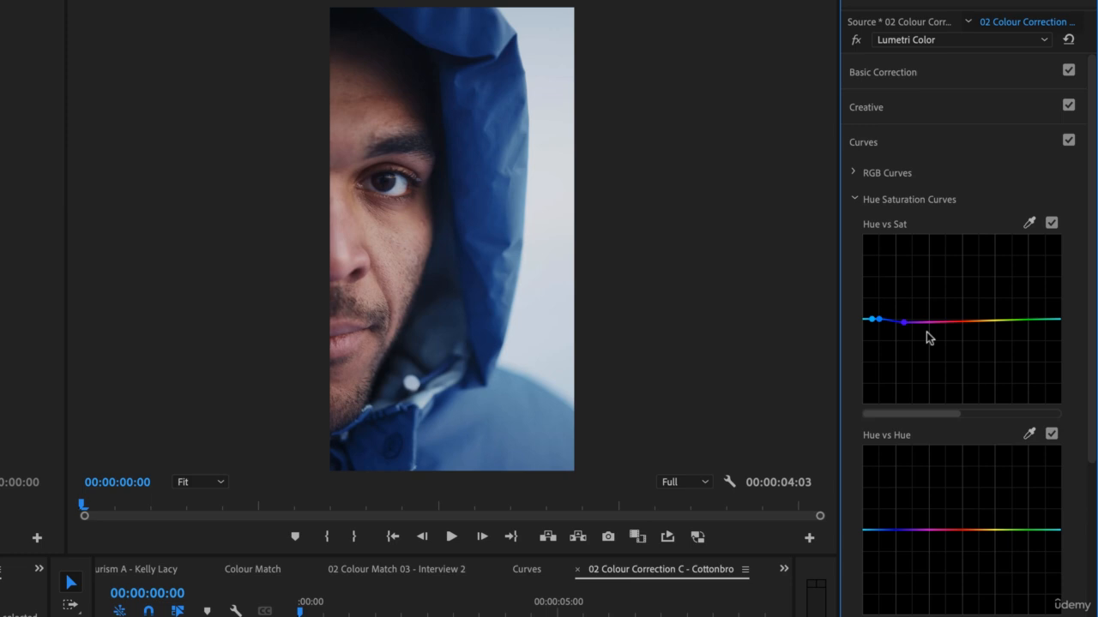
click(1052, 223)
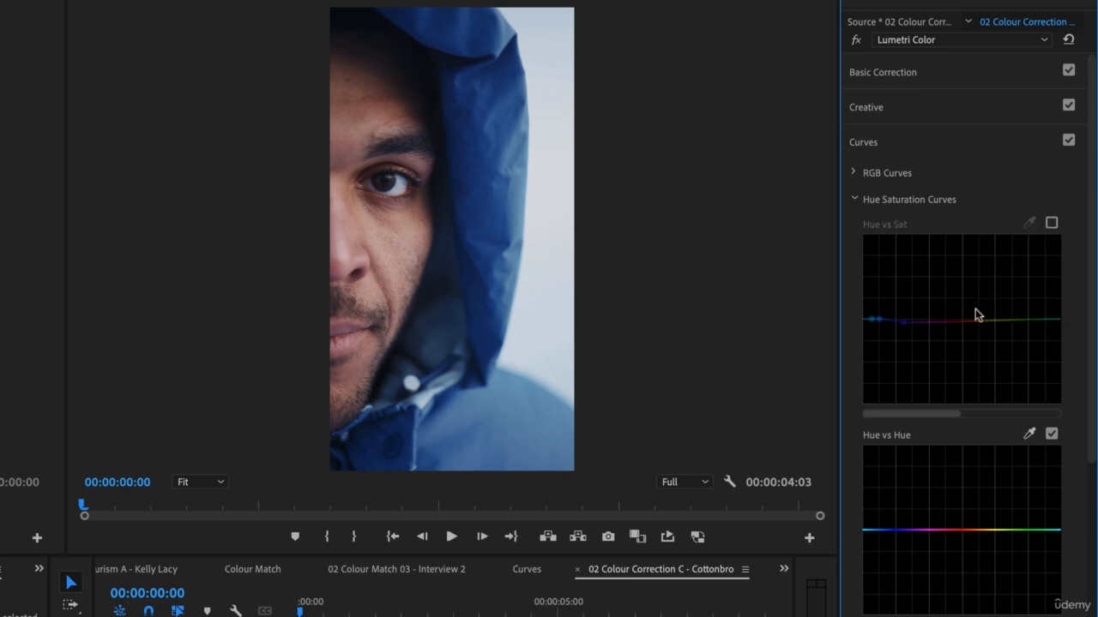
key(ctrl+z)
key(ctrl+shift+z)
key(ctrl+z)
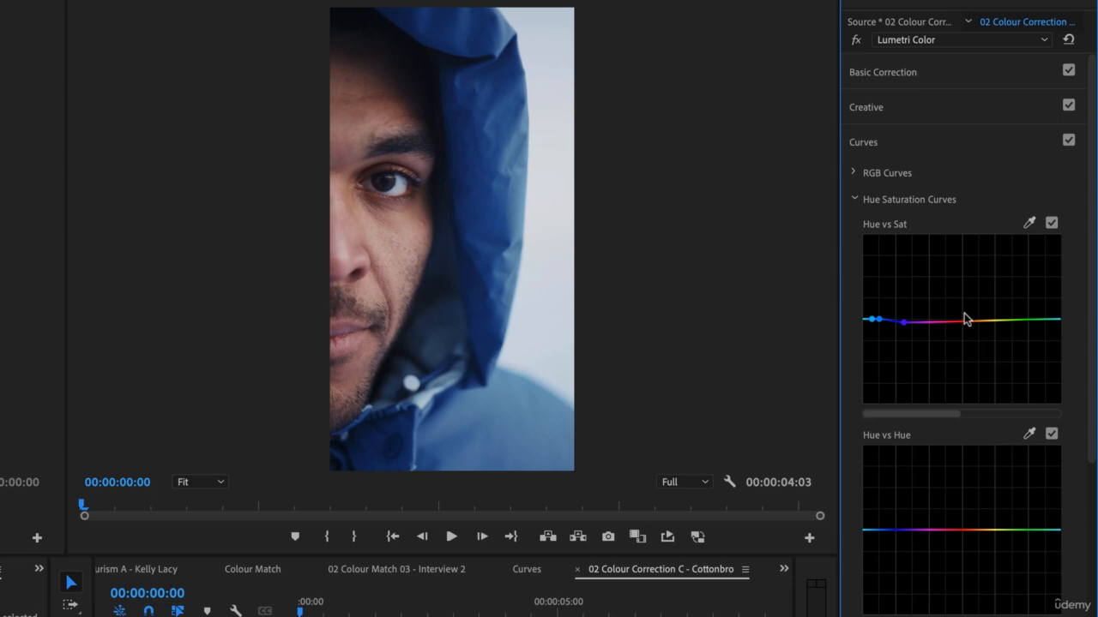
click(1052, 224)
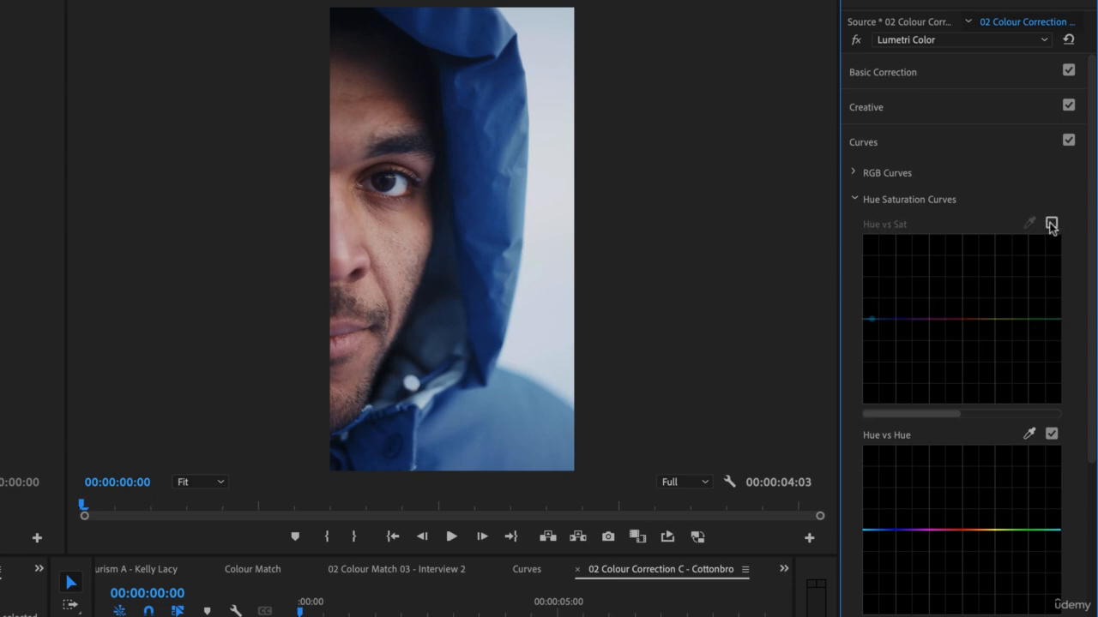
click(1053, 224)
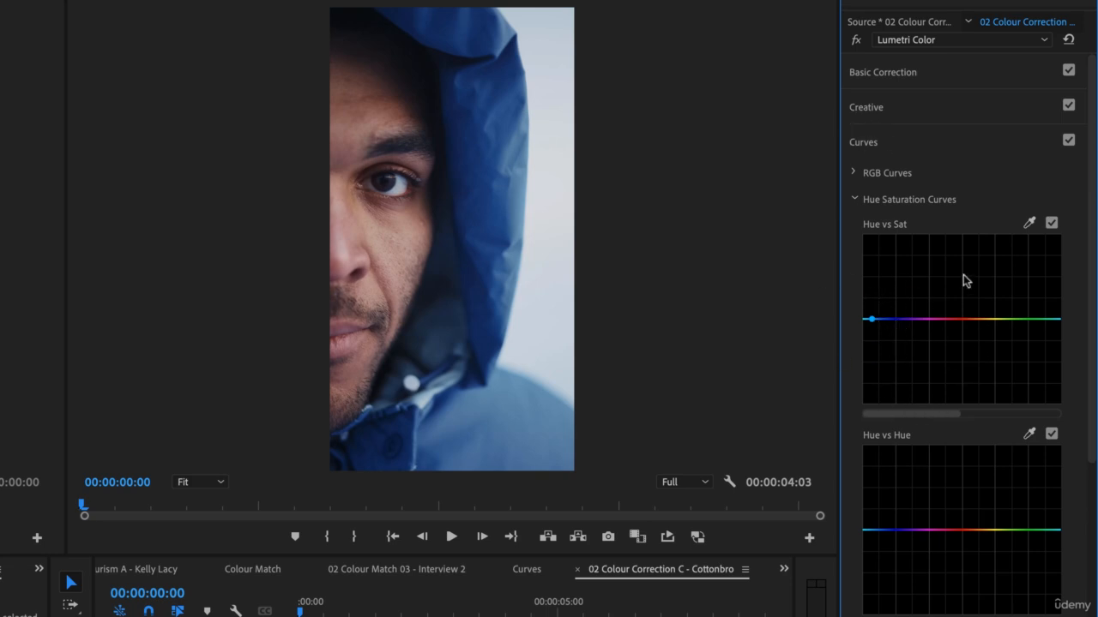
click(1052, 223)
click(1051, 222)
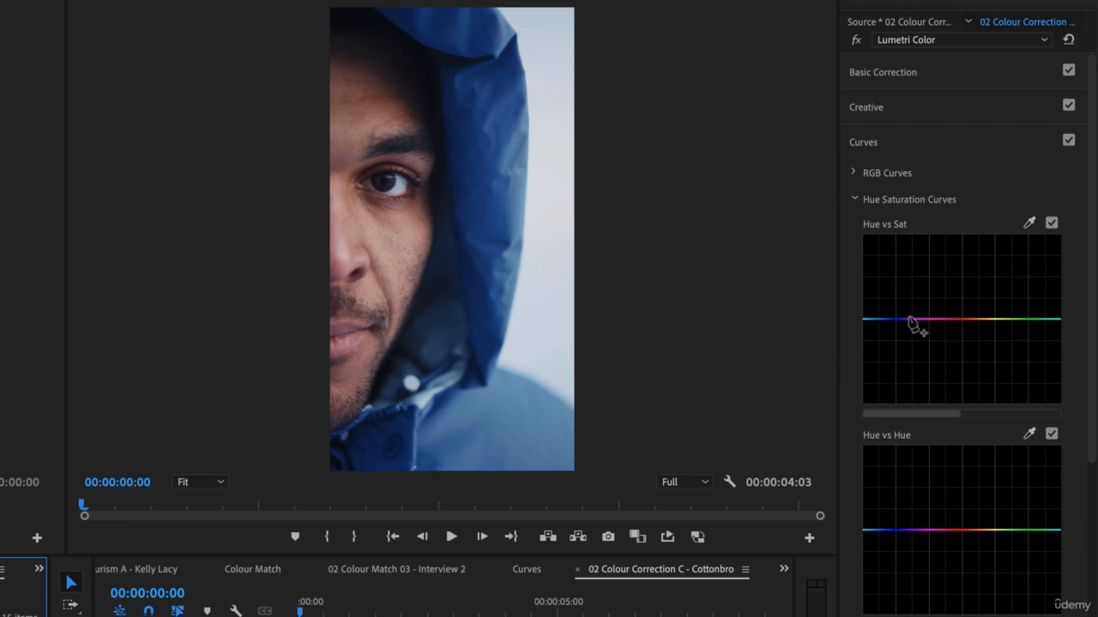
click(869, 319)
click(900, 319)
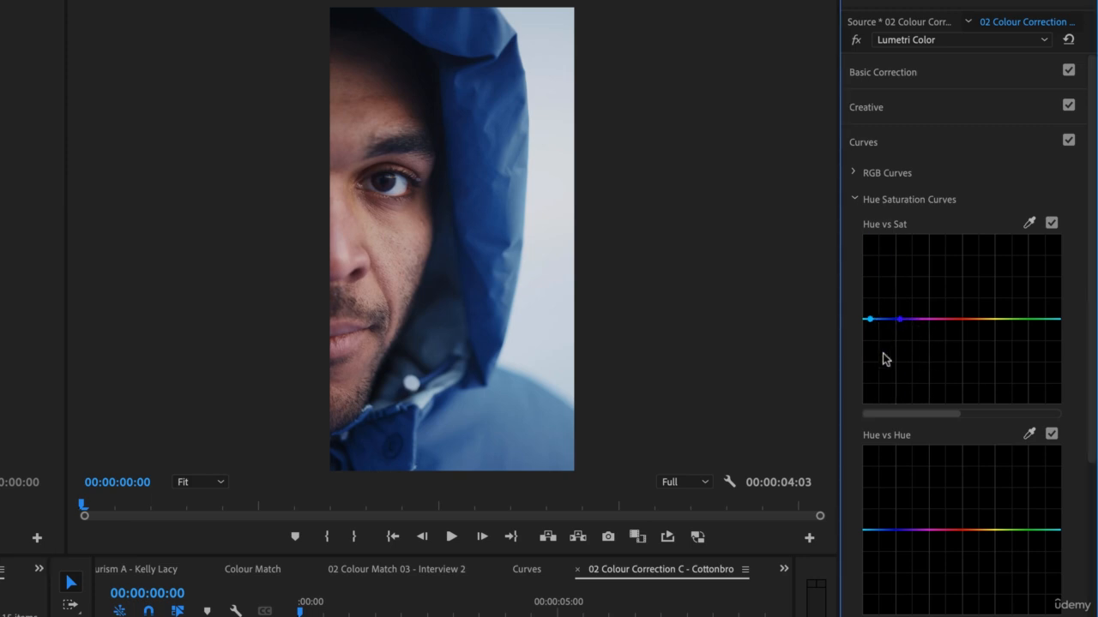
key(super+z)
key(super+z)
Try desaturating the blue jacket by isolating the blues on the Hue vs Sat curve with two points and lowering a point between them.
click(869, 319)
click(895, 320)
click(883, 320)
drag(883, 319, 881, 381)
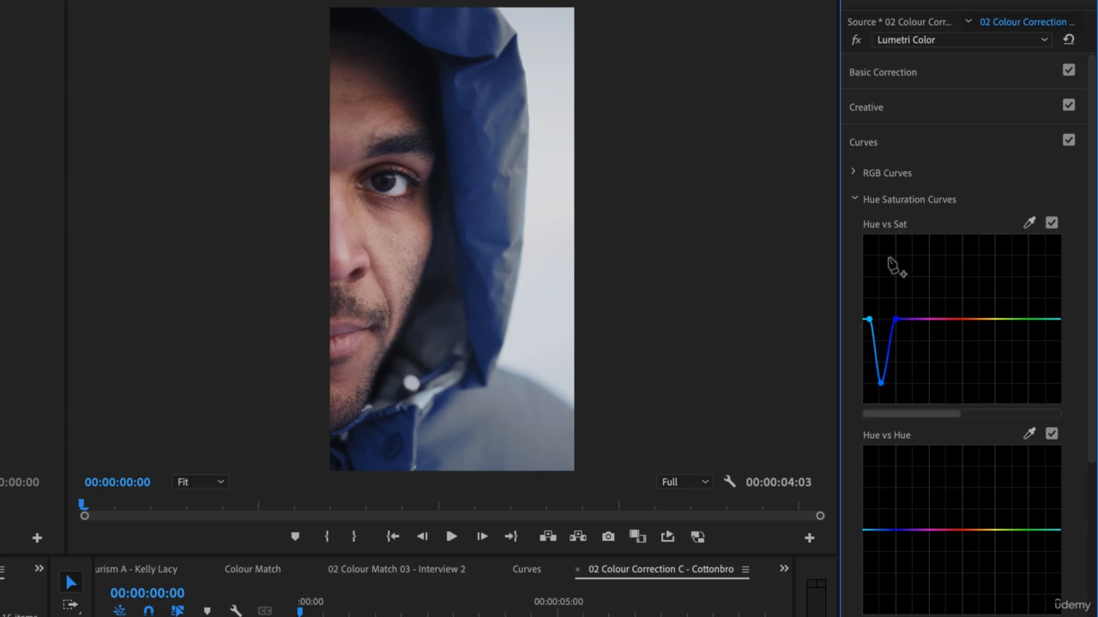
Try boosting the jacket's saturation by raising the middle blue Hue vs Sat point, compare before and after, and reset the curve.
drag(881, 383, 890, 253)
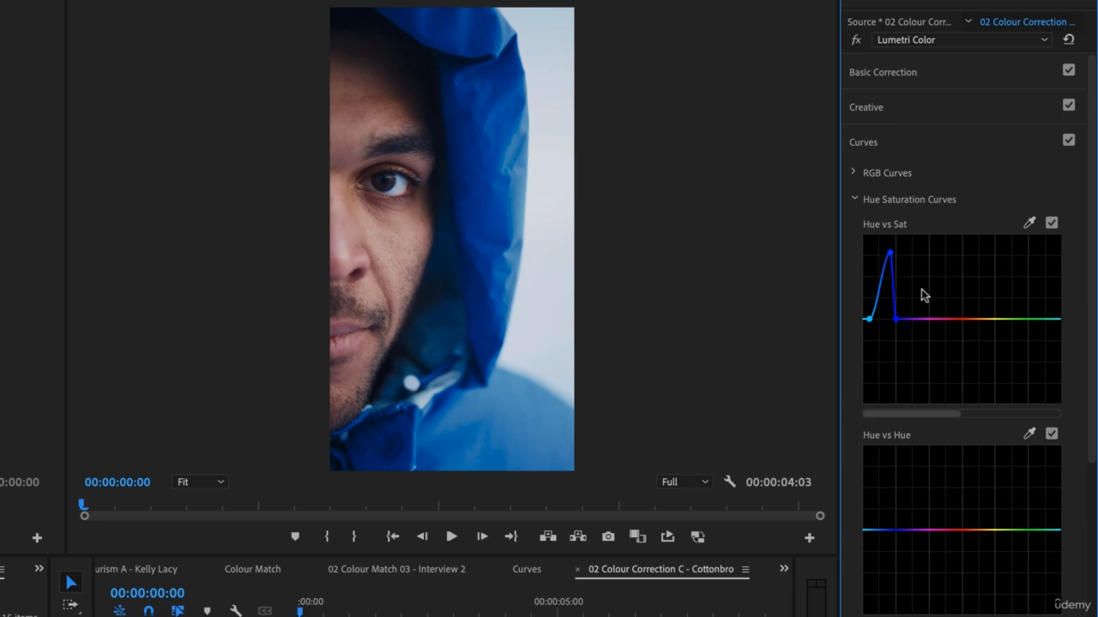
click(1050, 225)
click(1050, 225)
double_click(988, 276)
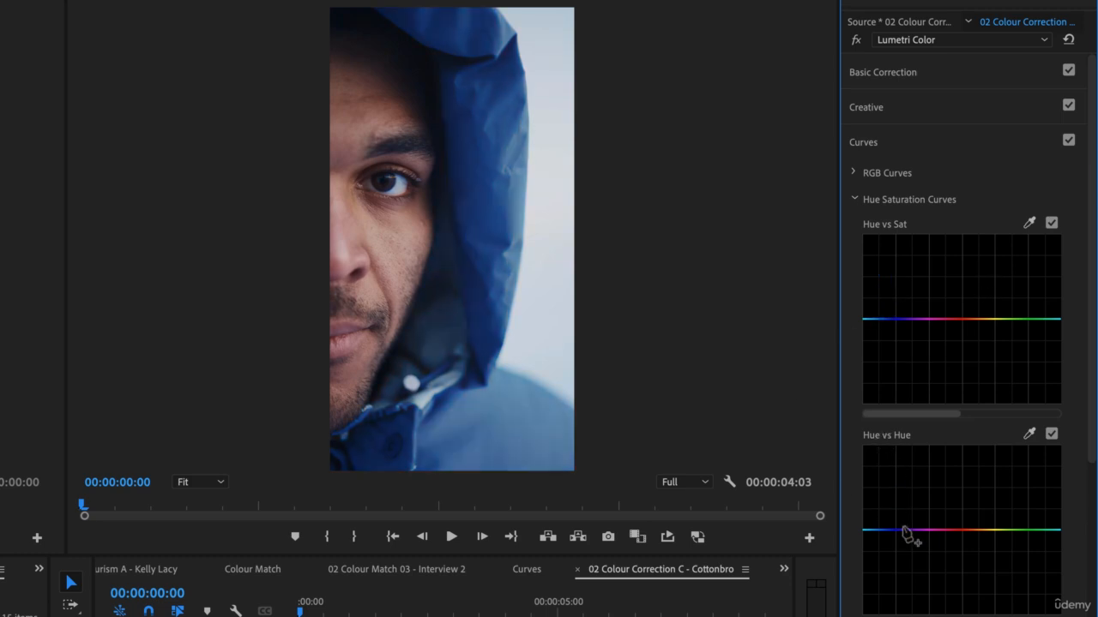
Isolate the blues on the Hue vs Hue curve with two points and lower a point between them to turn the jacket magenta.
click(869, 531)
click(895, 529)
click(881, 531)
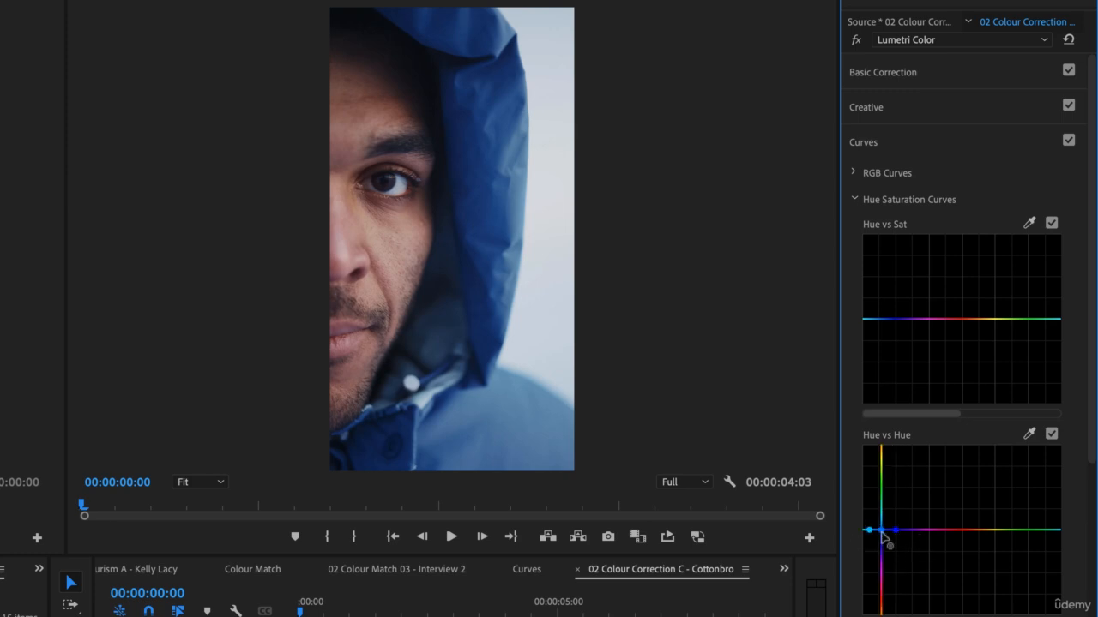
drag(882, 533, 886, 585)
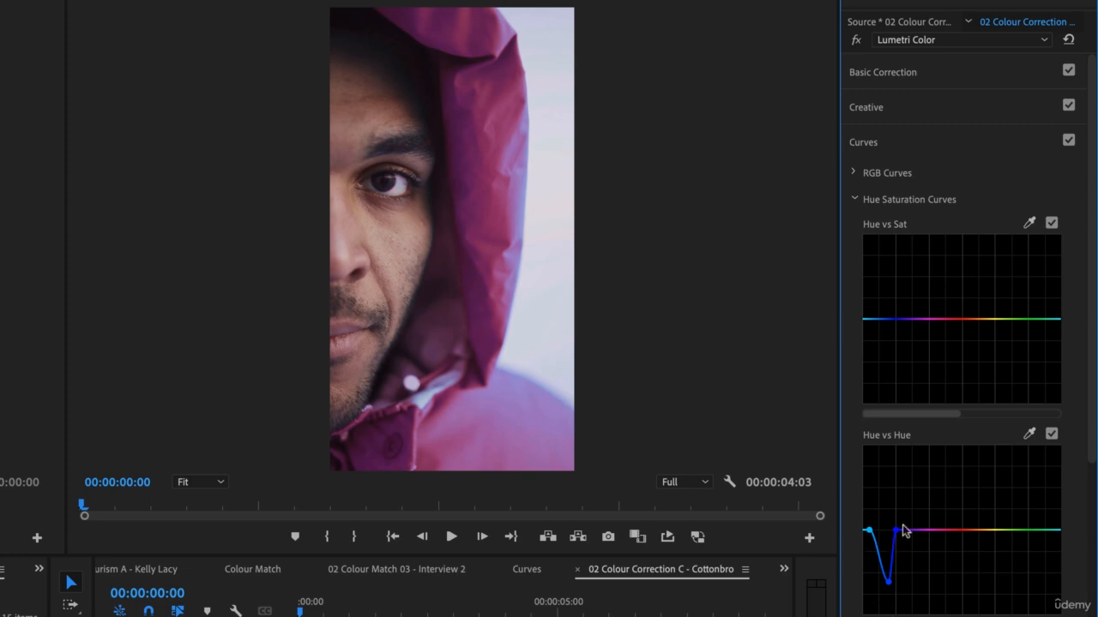
Darken the jacket by adding points around the blues on the Hue vs Luma curve and pulling the blue range down slightly.
scroll(905, 531, down, 3)
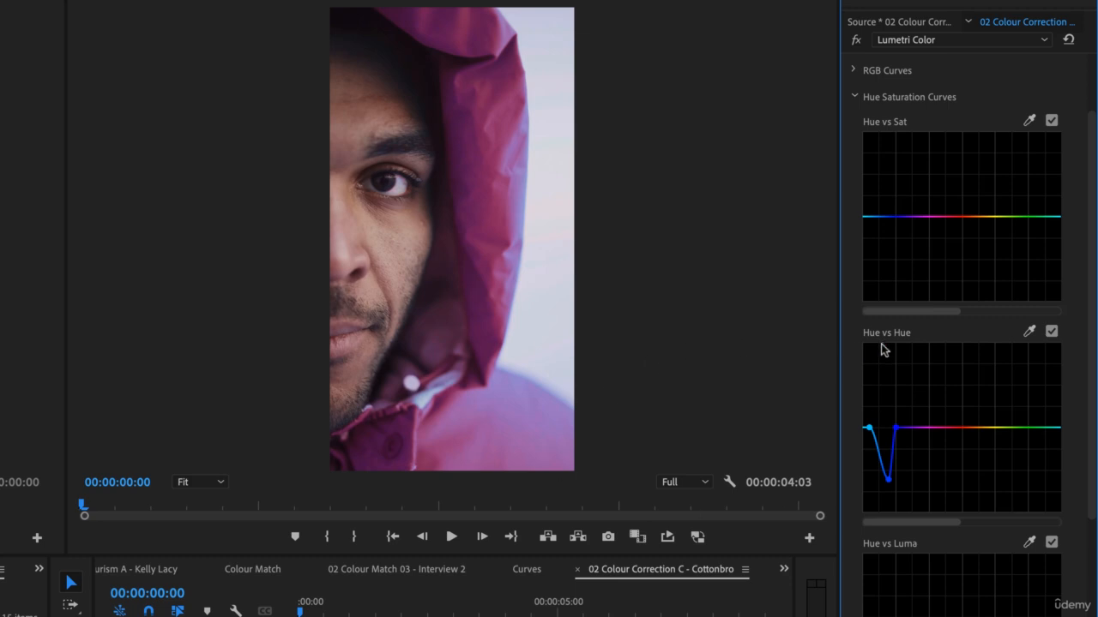
scroll(901, 548, down, 3)
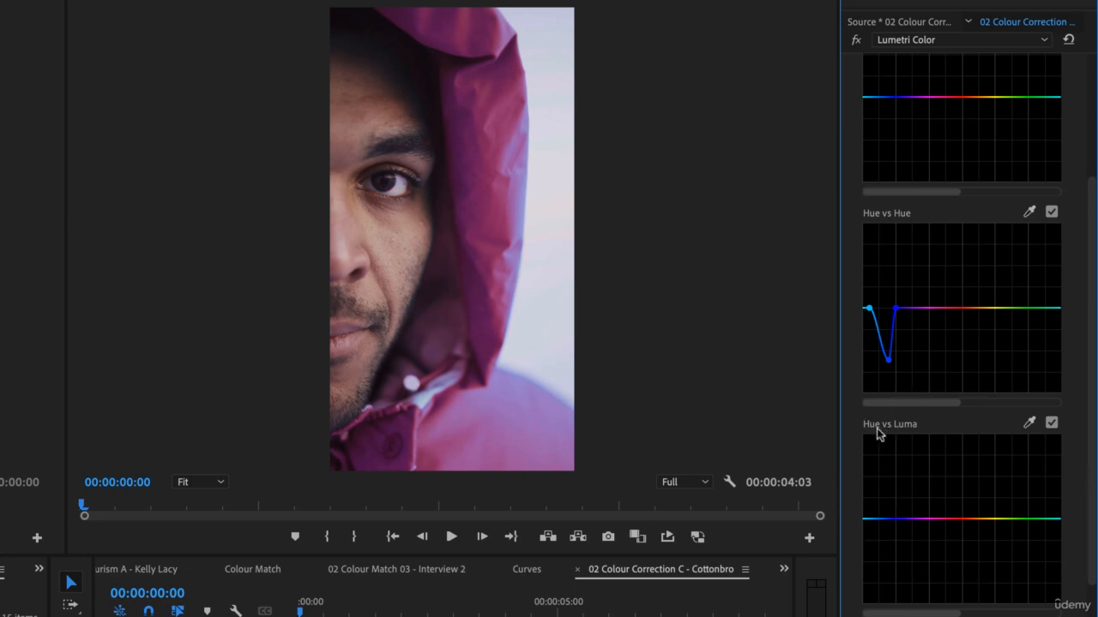
click(864, 518)
drag(886, 519, 894, 550)
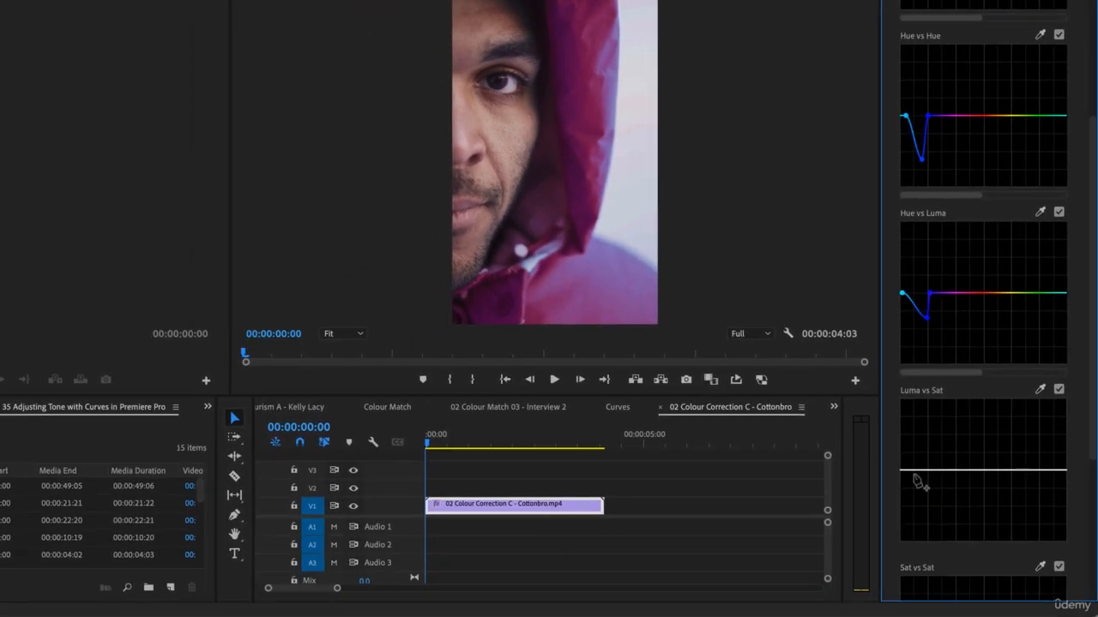
Desaturate the mid-to-bright tones by adding two points on the Luma vs Sat curve and pulling a point between them far down.
click(971, 470)
click(1010, 470)
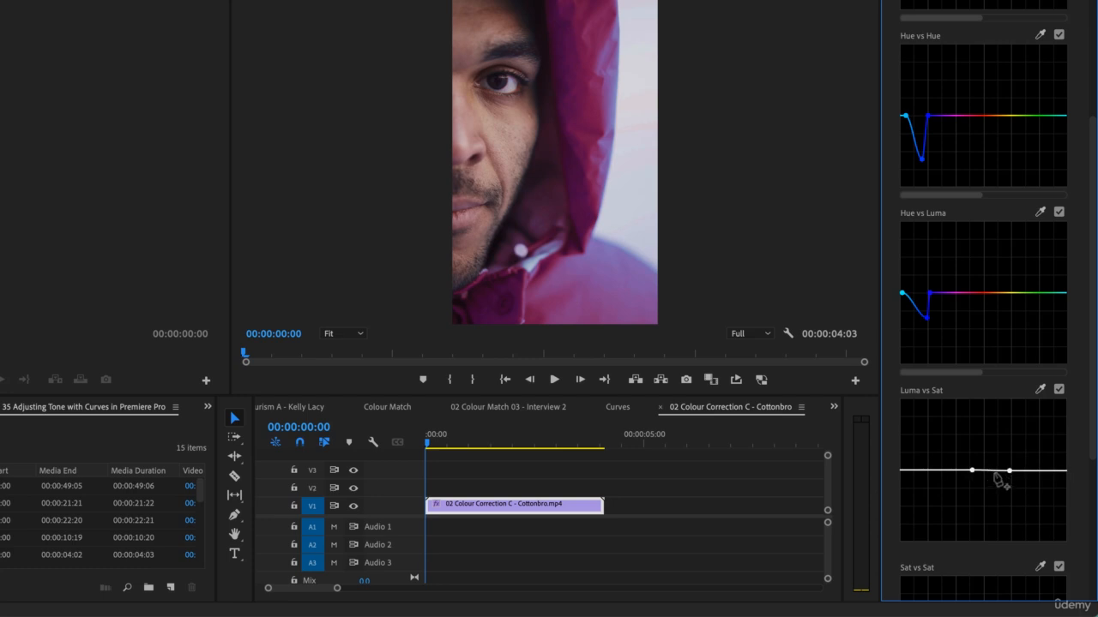
drag(991, 469, 988, 530)
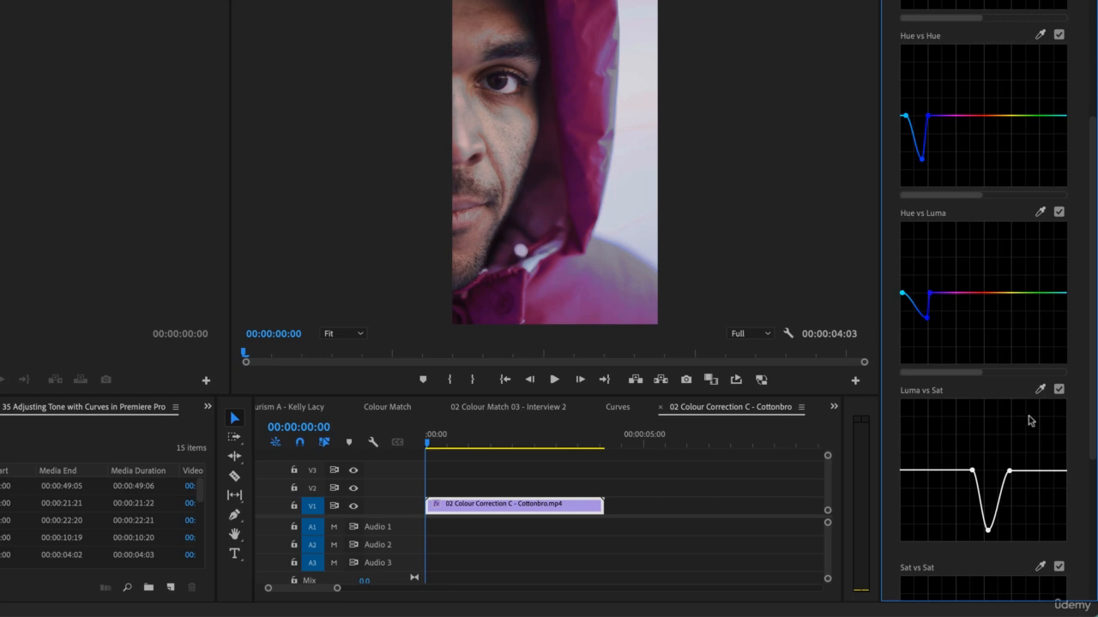
Try desaturating a sampled tone on the cleared Luma vs Sat curve, and reset the curve.
double_click(1000, 449)
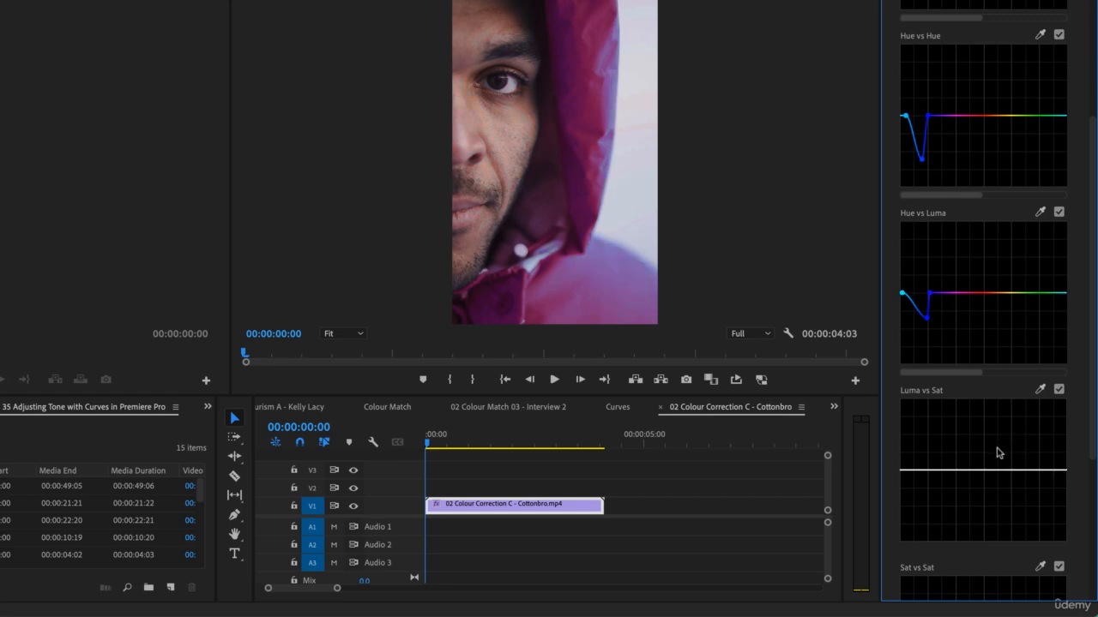
click(1040, 391)
drag(952, 472, 961, 522)
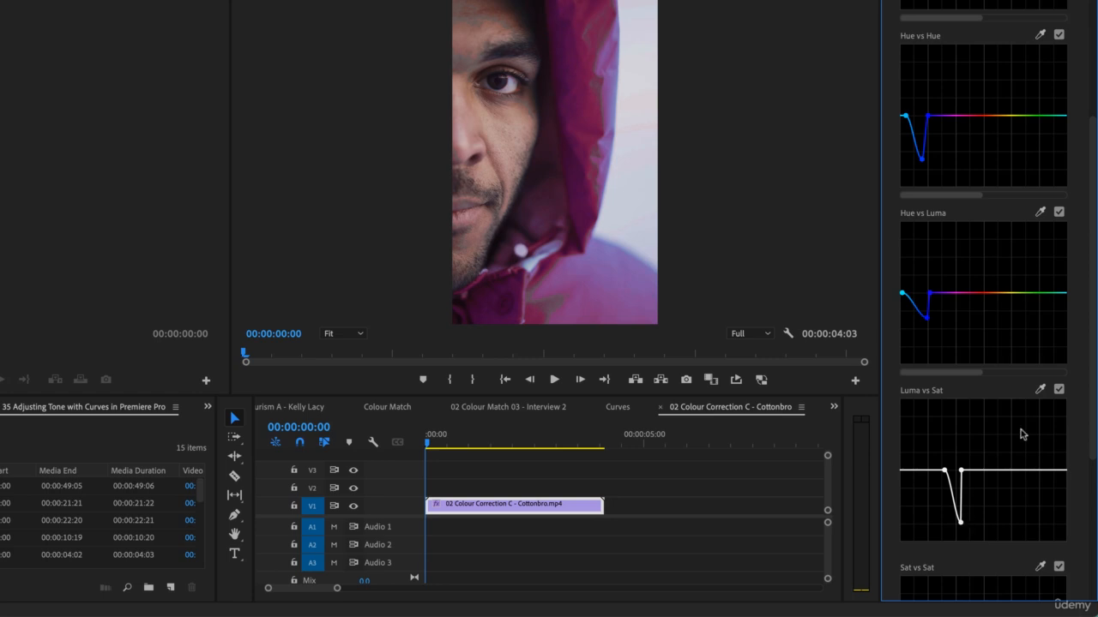
double_click(985, 460)
Reset the Hue vs Hue curve to restore the jacket's original blue.
scroll(968, 155, up, 1)
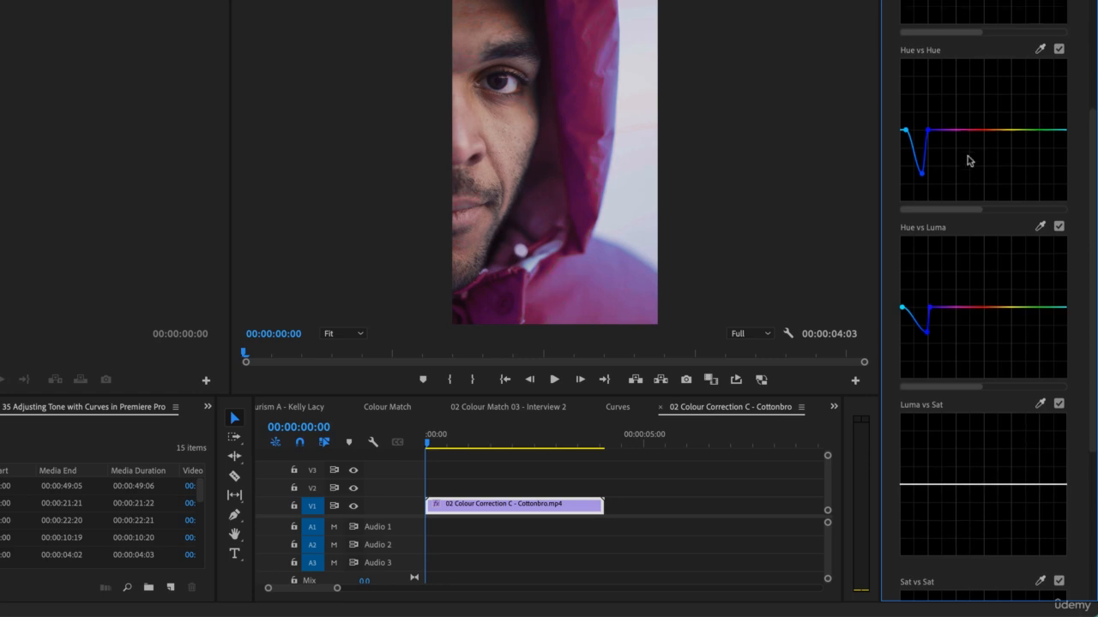
scroll(961, 171, up, 2)
double_click(948, 202)
Sample the jacket's blue on the Hue vs Hue curve, pull the middle point far down and adjust the range points.
scroll(951, 210, up, 2)
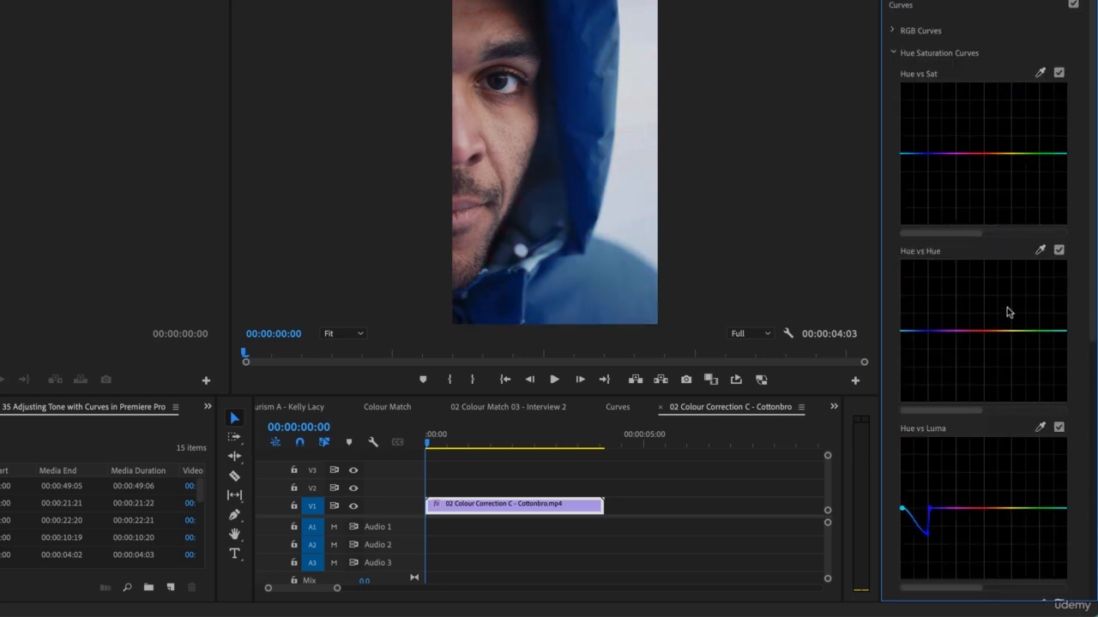
click(1040, 250)
drag(931, 332, 933, 395)
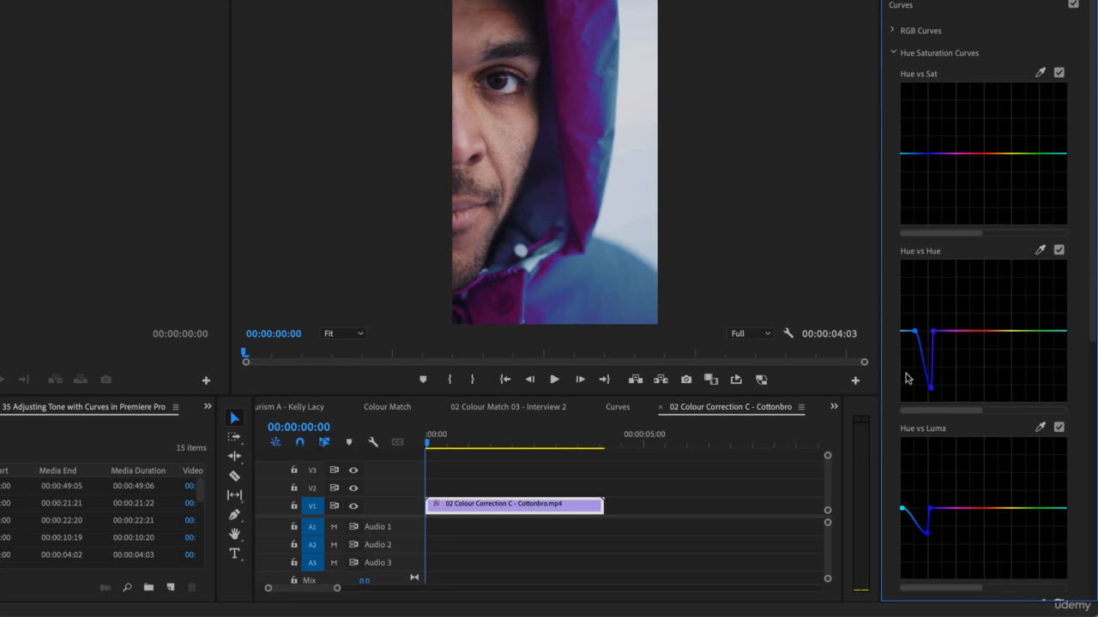
drag(934, 331, 900, 332)
drag(932, 393, 925, 385)
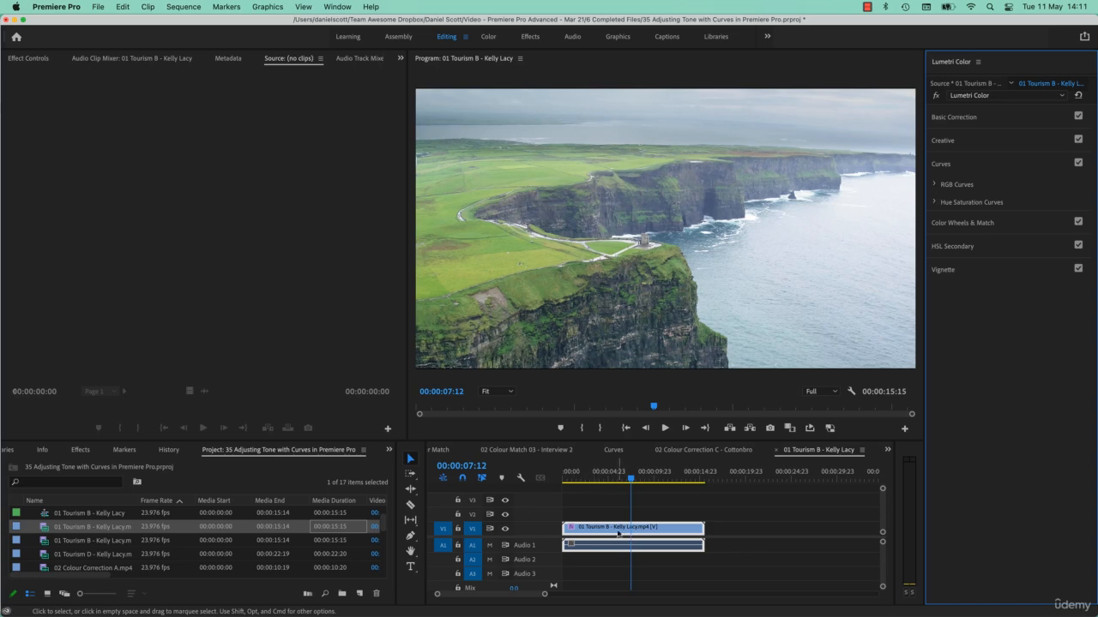
In the 01 Tourism B clip, sample the grass green on the Hue vs Sat curve and raise its middle point slightly.
click(618, 530)
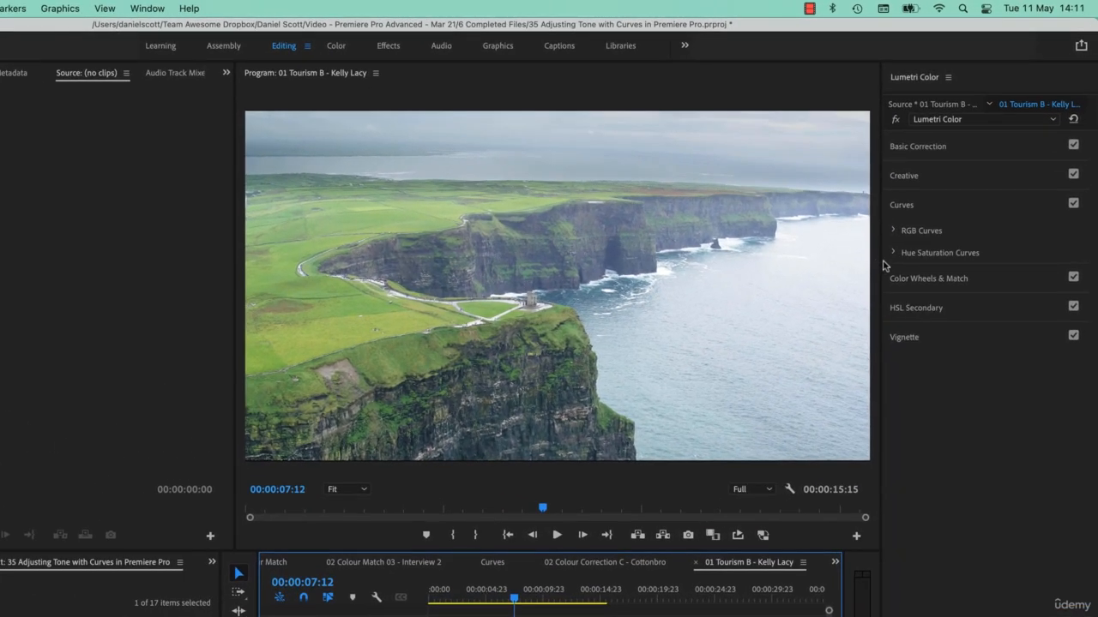
click(933, 203)
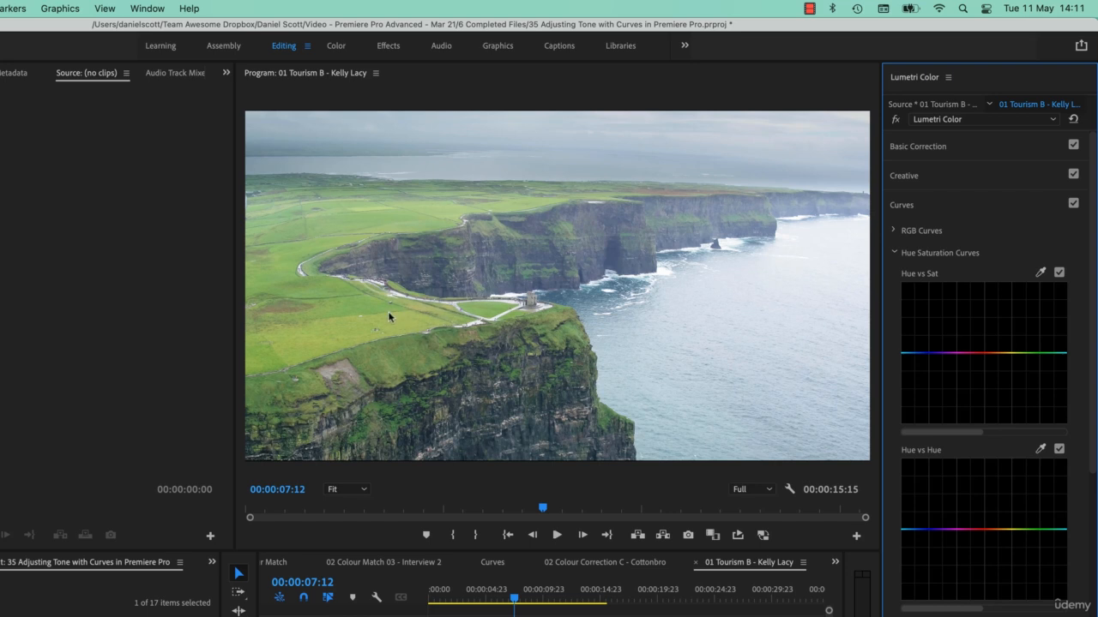
click(1041, 273)
click(368, 307)
mouse_move(1030, 352)
mouse_down()
mouse_move(1023, 285)
mouse_move(1038, 353)
mouse_up()
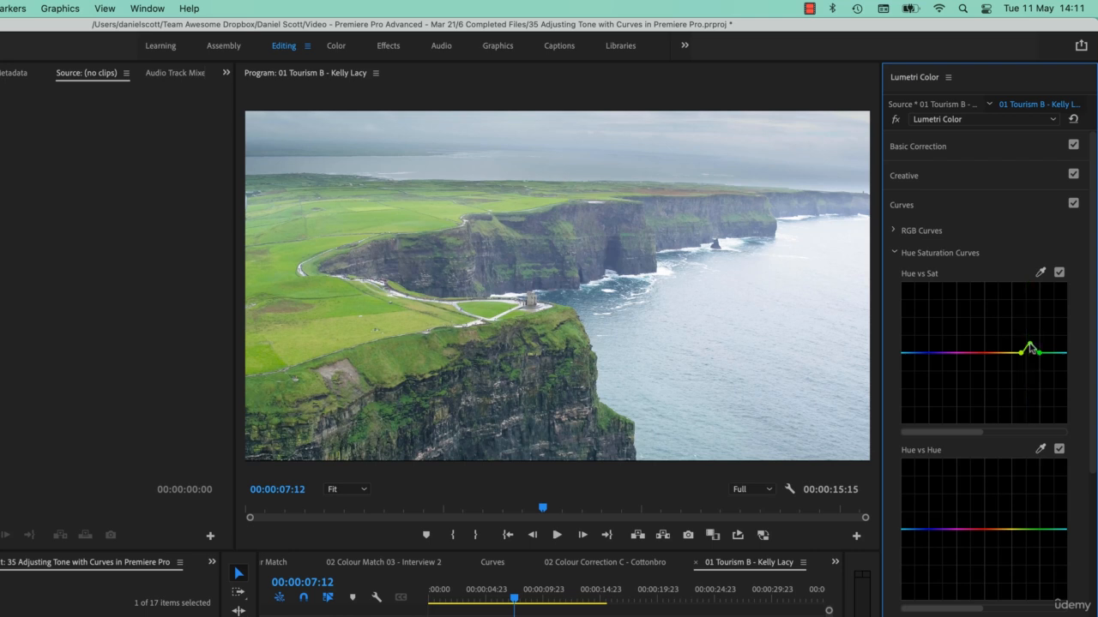
Compare the grass with the Hue vs Sat adjustment off and on.
click(1059, 273)
click(1059, 273)
click(1059, 272)
click(1059, 273)
Sample the grass green on the Hue vs Hue curve and lower its middle point slightly to make the grass greener.
click(379, 302)
mouse_move(1034, 532)
mouse_down()
mouse_move(1032, 489)
mouse_move(1031, 535)
mouse_up()
mouse_move(1029, 537)
mouse_down()
mouse_move(1032, 586)
mouse_move(1032, 496)
mouse_move(1035, 544)
mouse_up()
Compare the shot with the Hue vs Hue adjustment off and on, and with the whole Lumetri Color effect off and on.
click(1059, 450)
click(1059, 450)
click(896, 121)
click(896, 121)
click(896, 122)
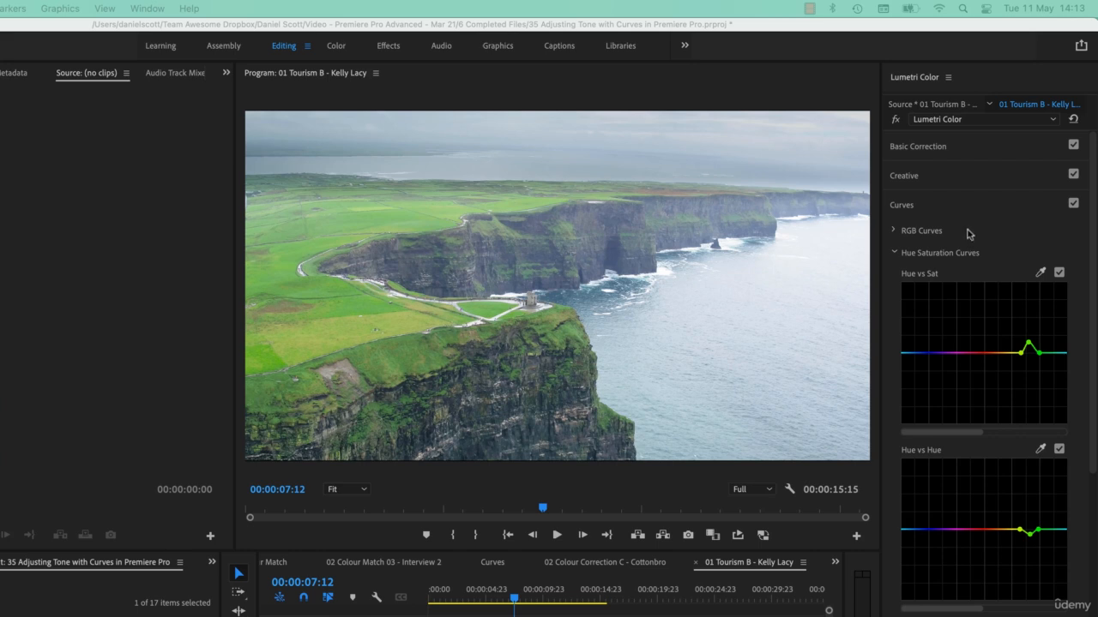
Collapse the Hue Saturation Curves group and the Curves section.
click(893, 257)
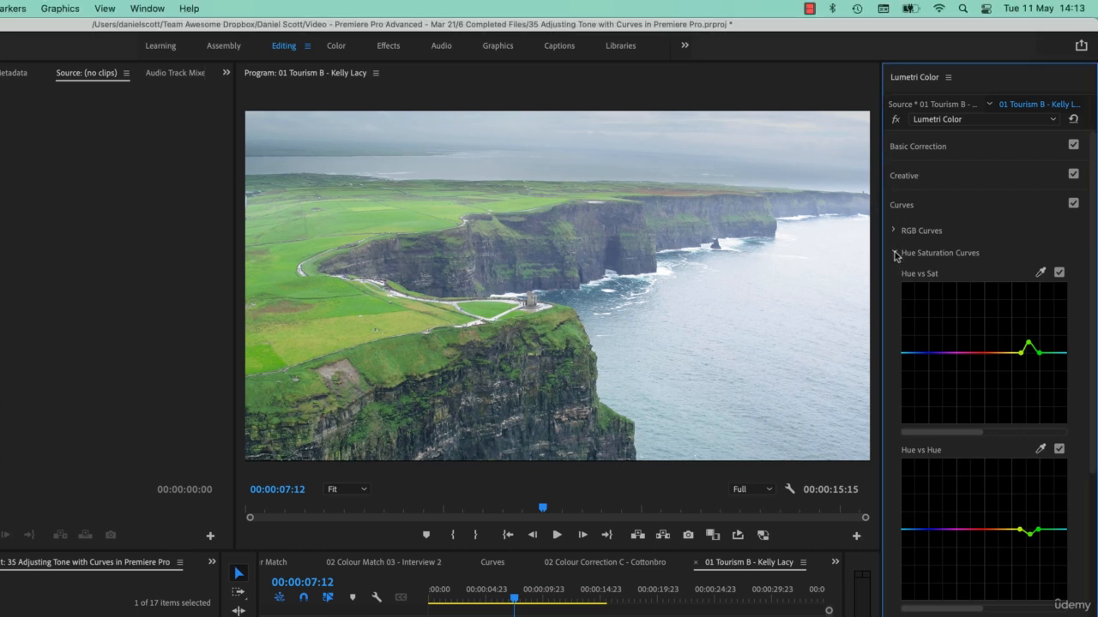
click(894, 254)
click(924, 208)
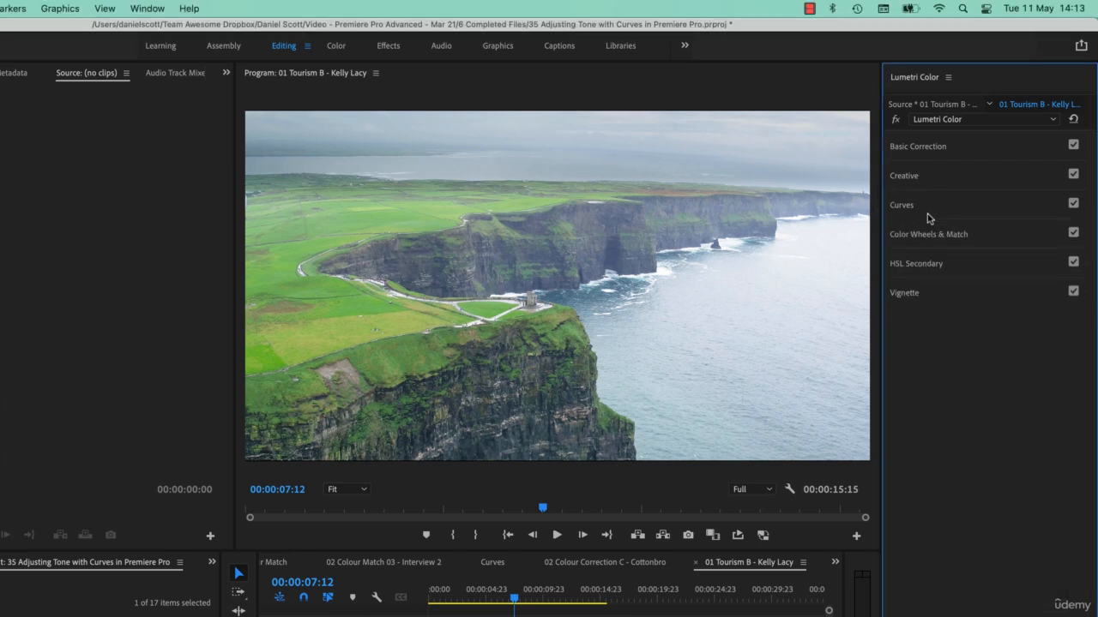
Look through the Basic Correction, Creative, Color Wheels & Match and HSL Secondary sections expanded together, and collapse all sections.
click(914, 238)
click(932, 176)
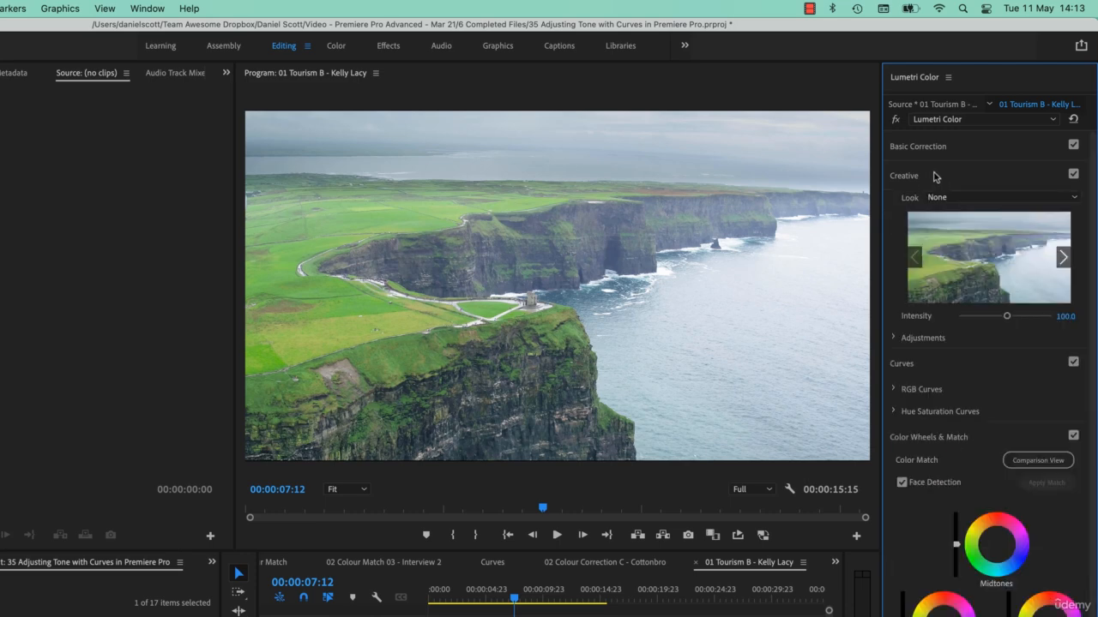
click(947, 147)
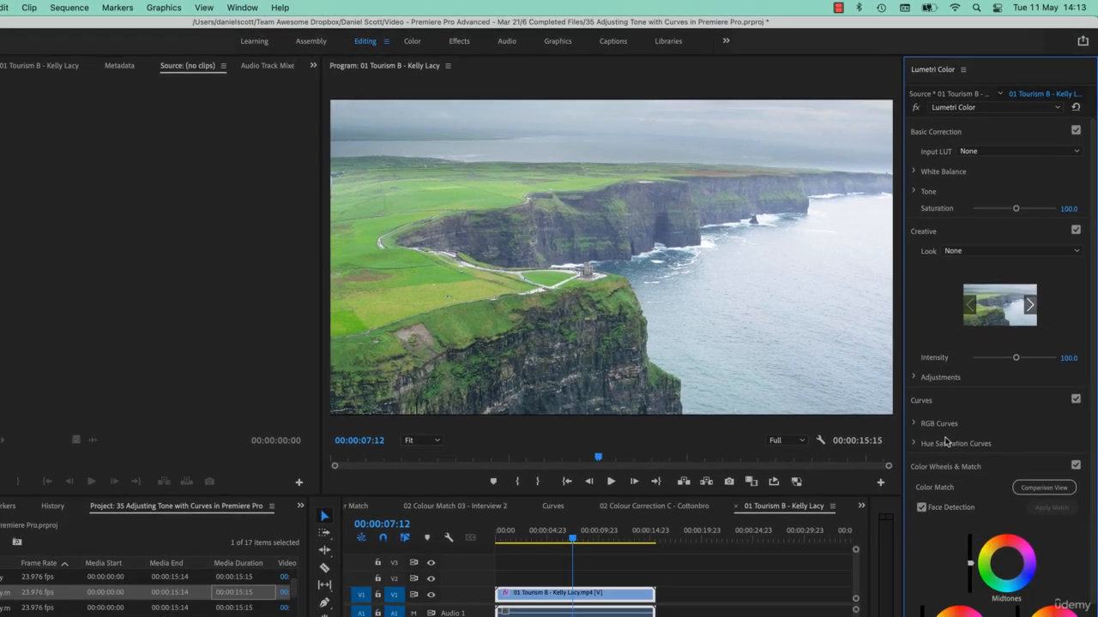
scroll(938, 489, down, 4)
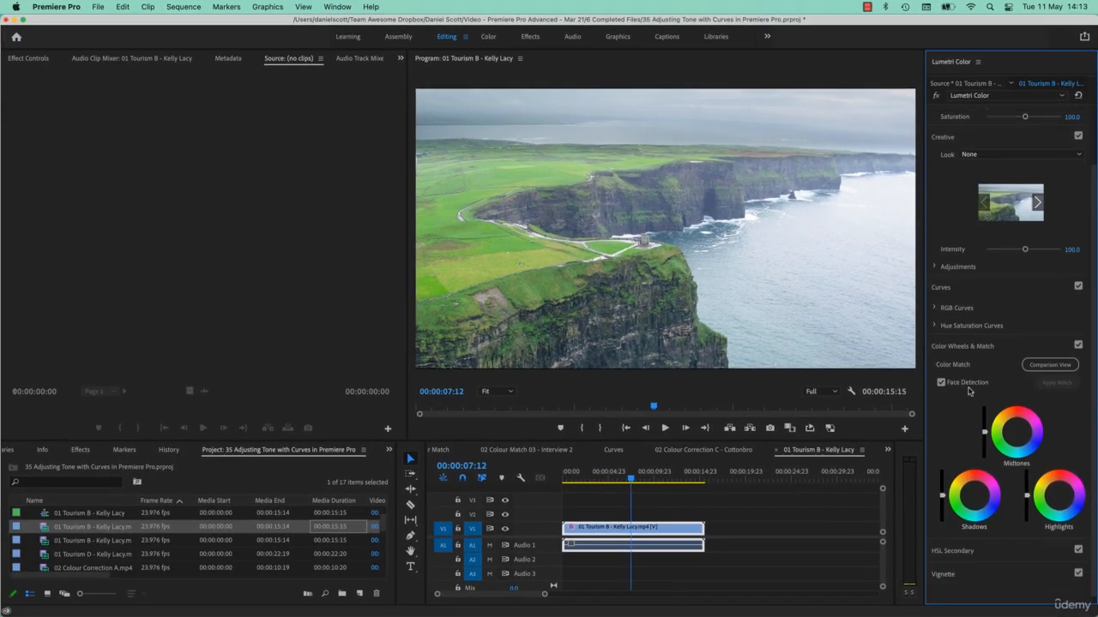
scroll(1027, 546, down, 2)
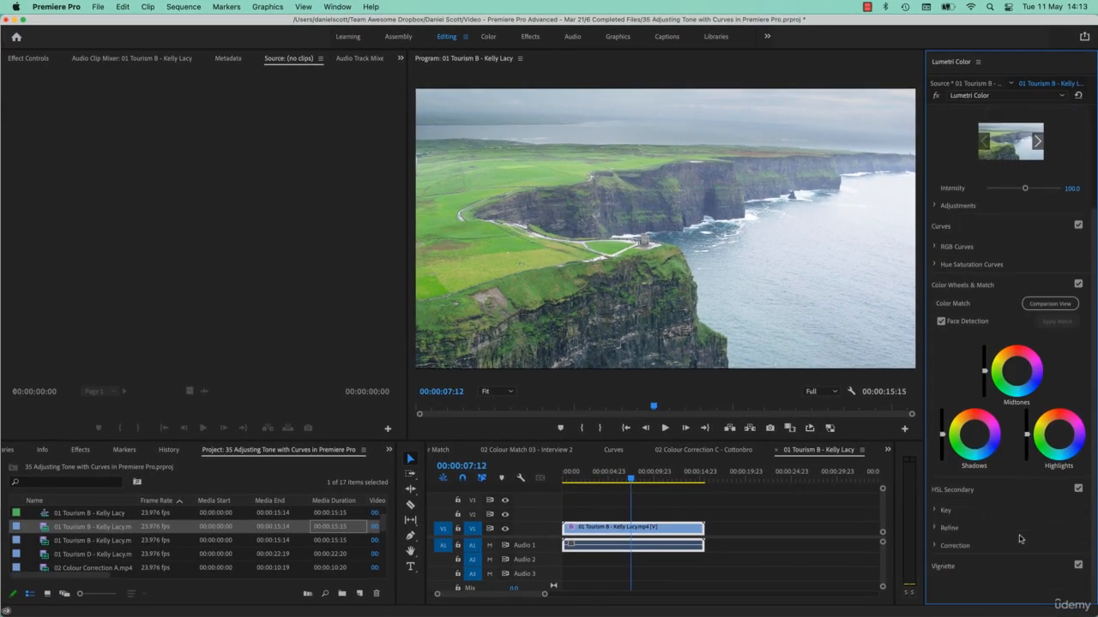
scroll(1023, 533, up, 5)
scroll(1023, 533, down, 1)
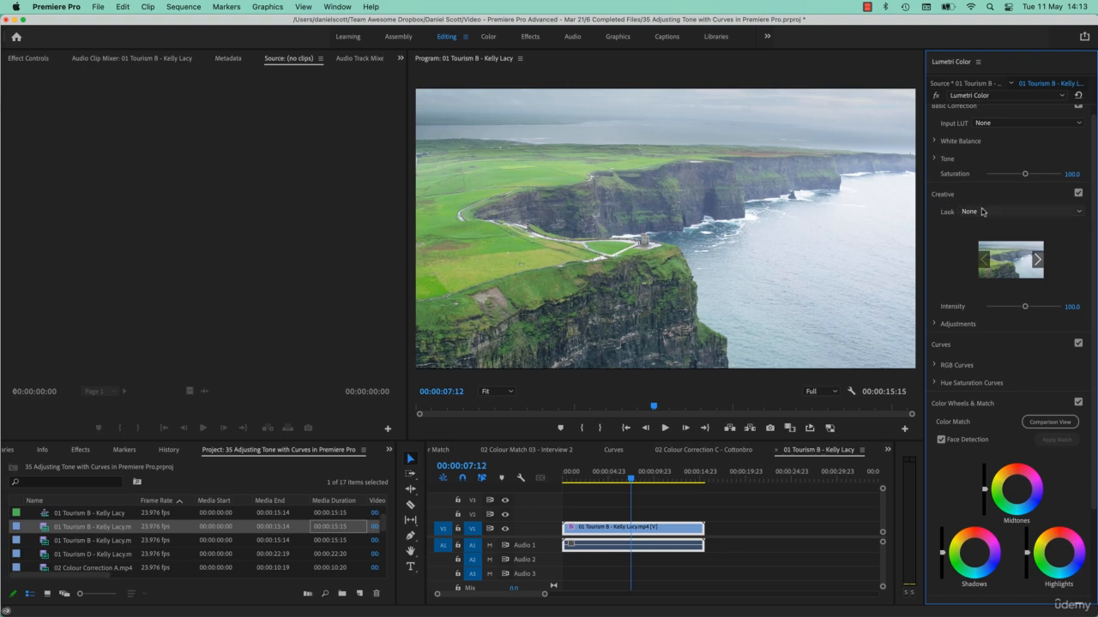
scroll(960, 203, up, 1)
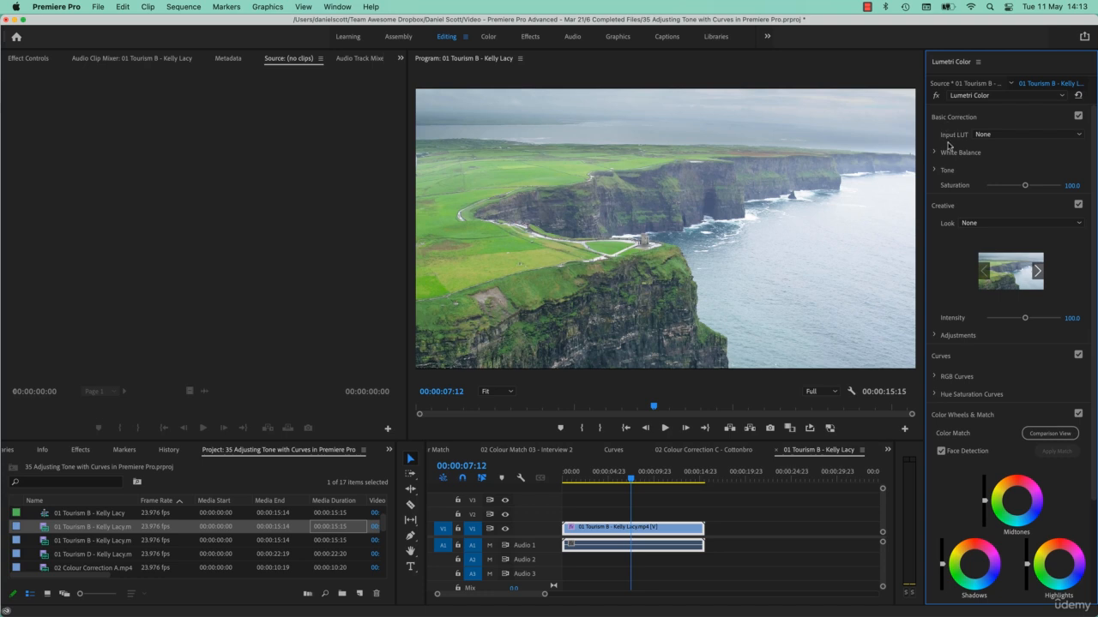
scroll(948, 232, down, 7)
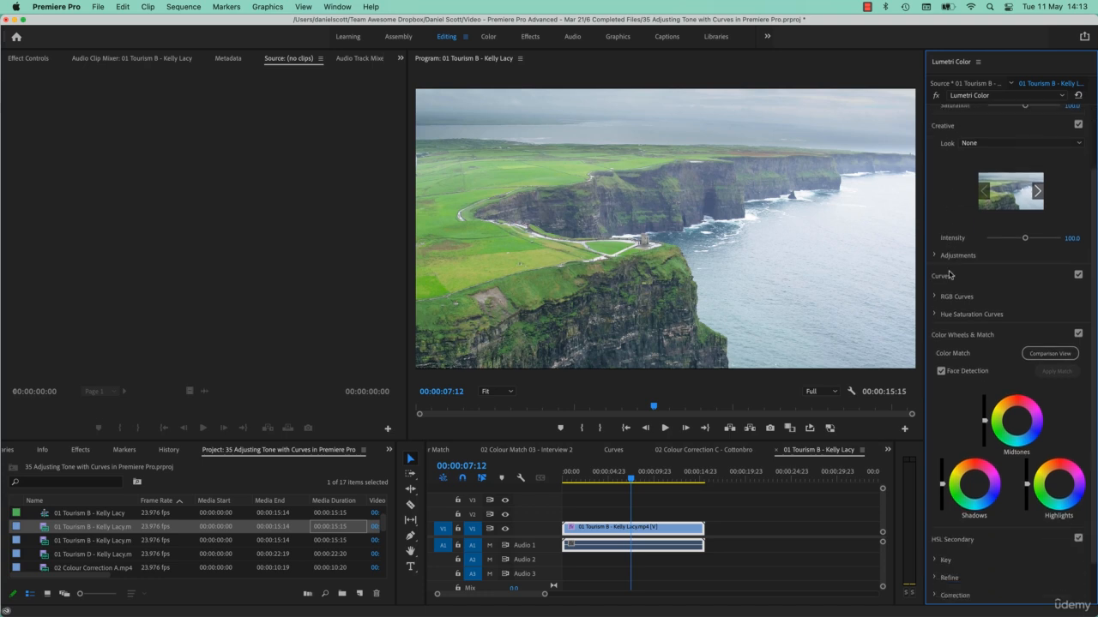
click(959, 336)
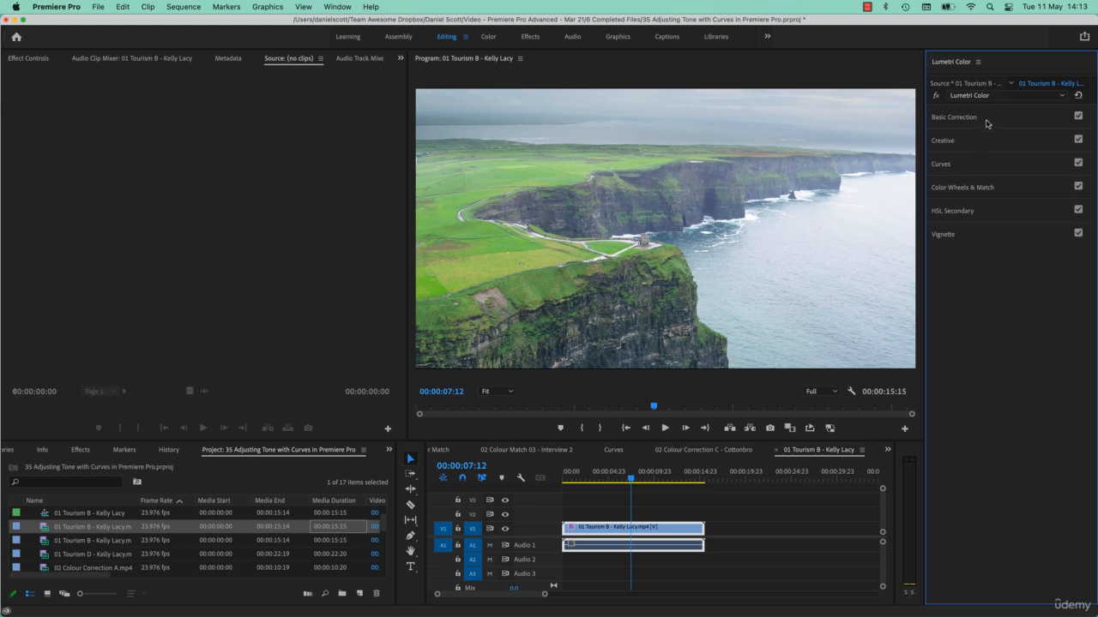
Expand and collapse the Curves and Color Wheels & Match sections one at a time.
click(987, 168)
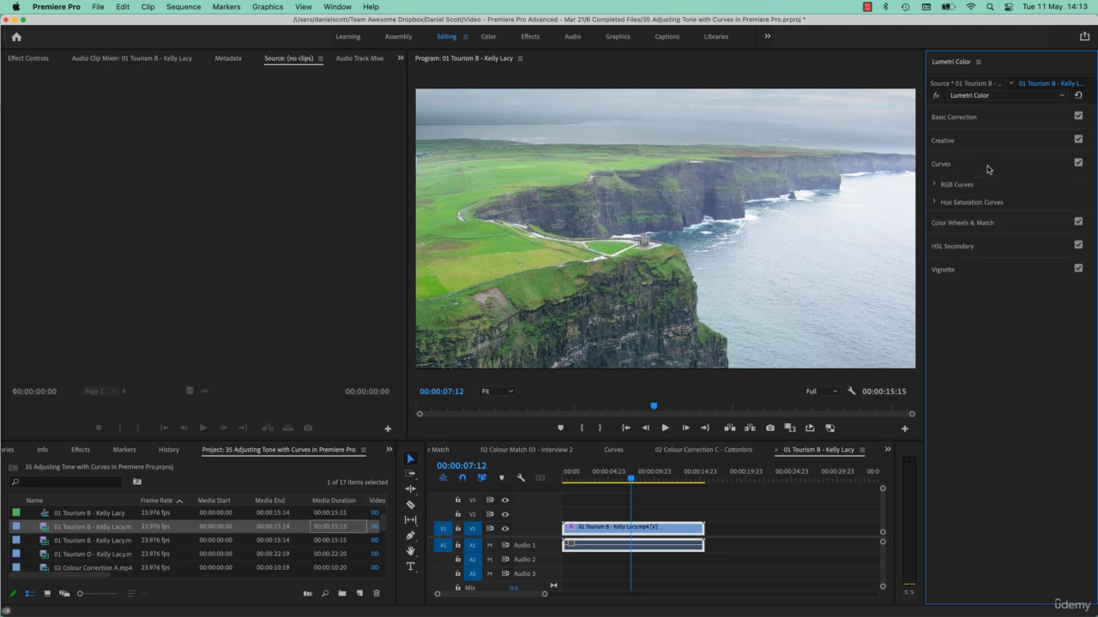
click(935, 203)
click(935, 203)
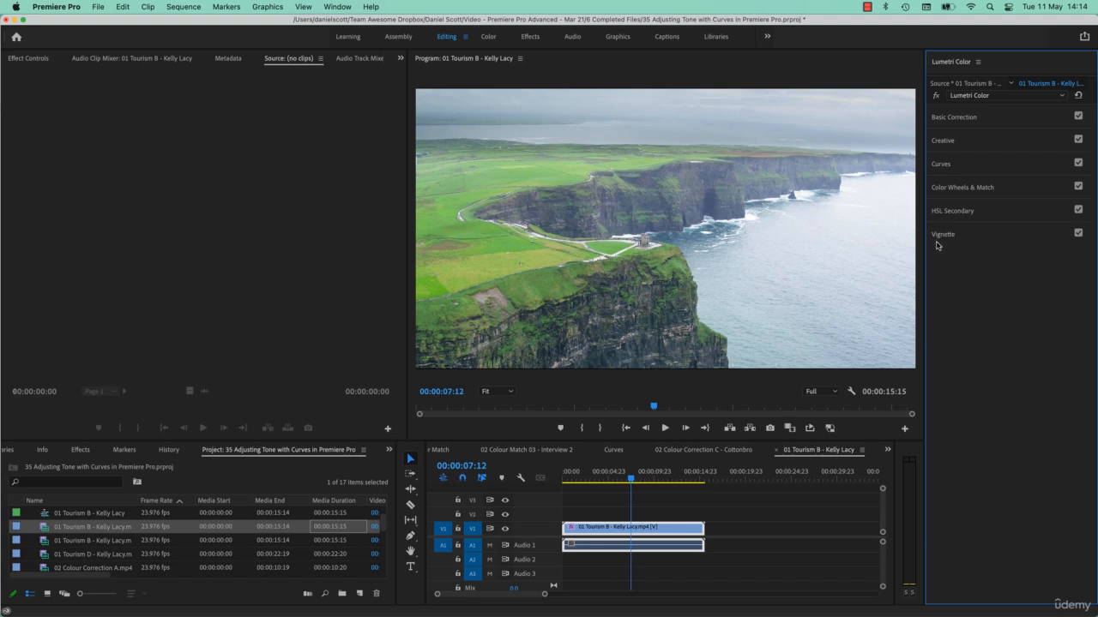
click(962, 188)
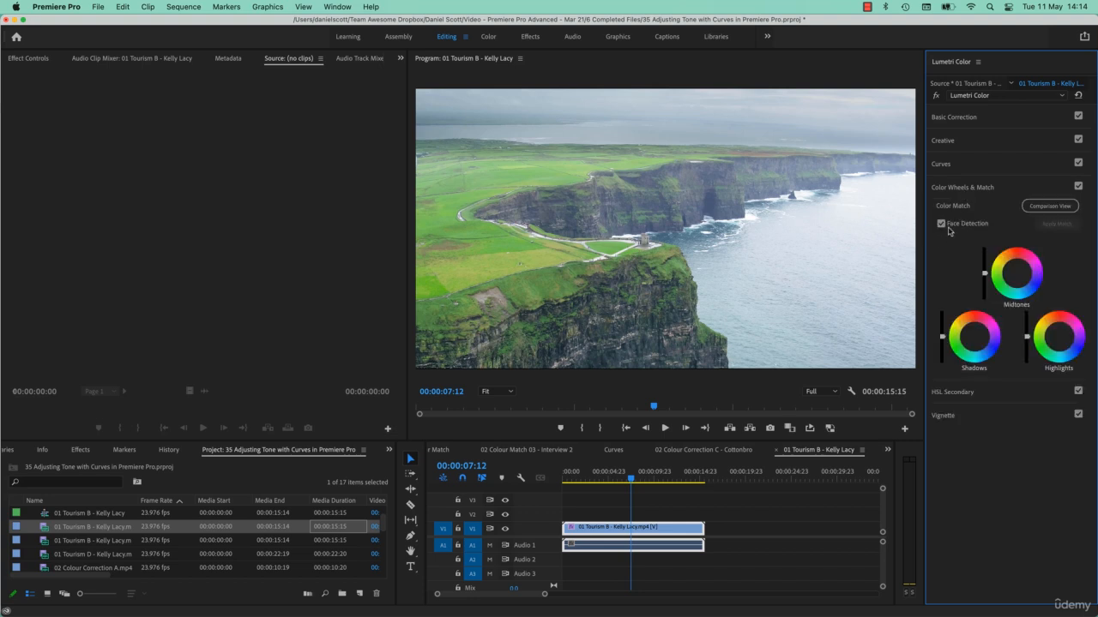
click(961, 187)
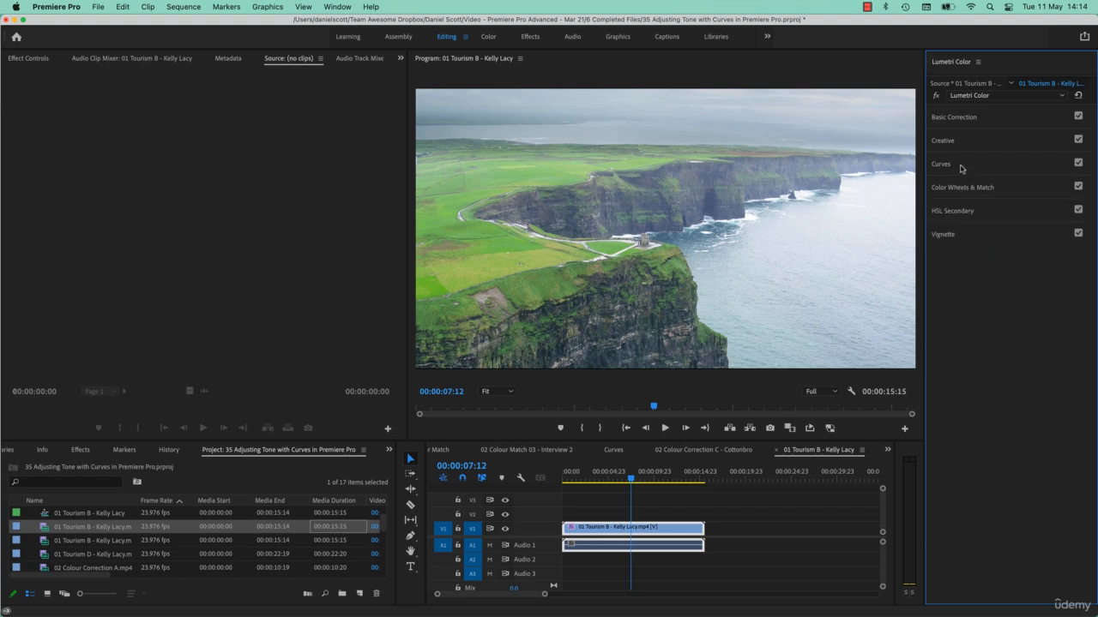